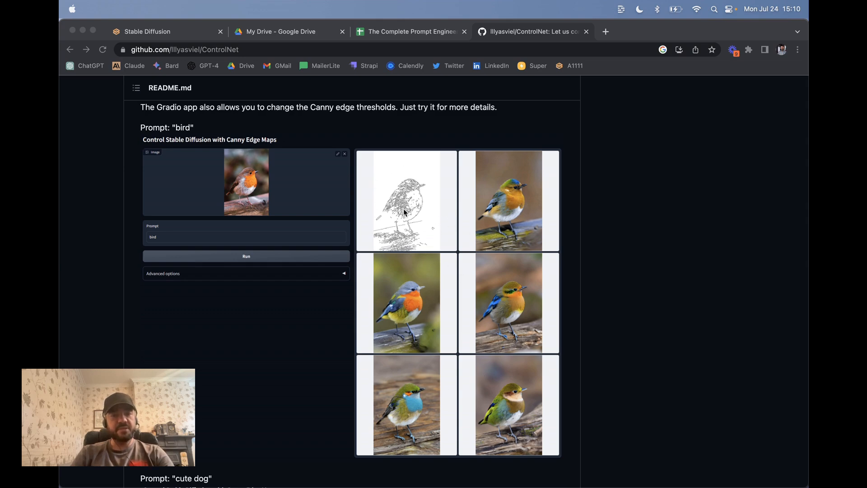
- Examine the README's Canny edge and M-LSD line examples, comparing the input images, control maps and generated results
{"action": "scroll", "coordinate": [253, 338], "scroll_direction": "down", "scroll_amount": 5}
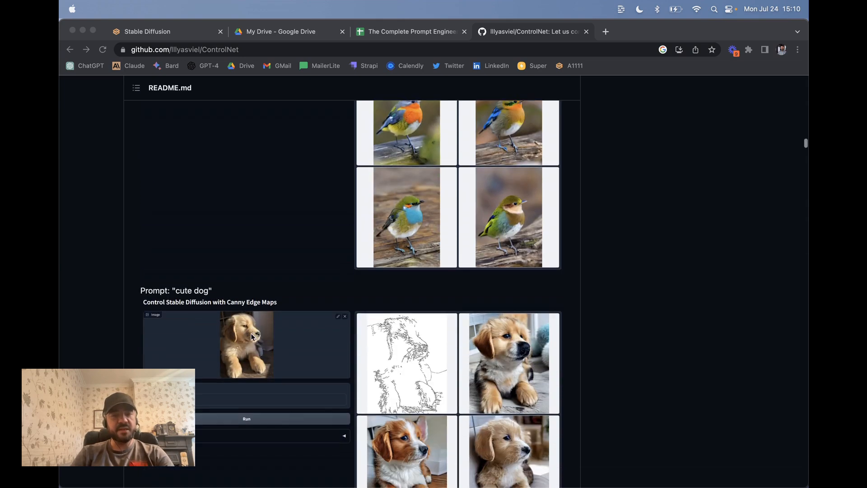
{"action": "scroll", "coordinate": [250, 211], "scroll_direction": "down", "scroll_amount": 3}
{"action": "scroll", "coordinate": [250, 211], "scroll_direction": "down", "scroll_amount": 4}
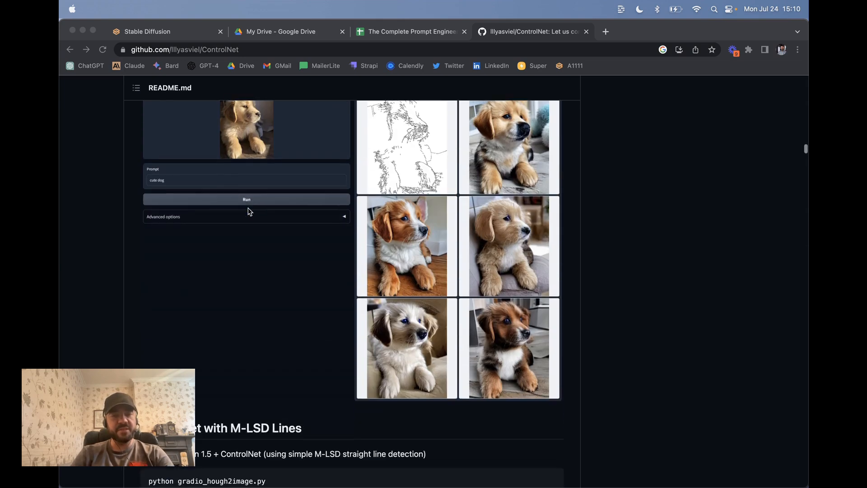
{"action": "scroll", "coordinate": [319, 258], "scroll_direction": "down", "scroll_amount": 2}
{"action": "scroll", "coordinate": [344, 269], "scroll_direction": "up", "scroll_amount": 3}
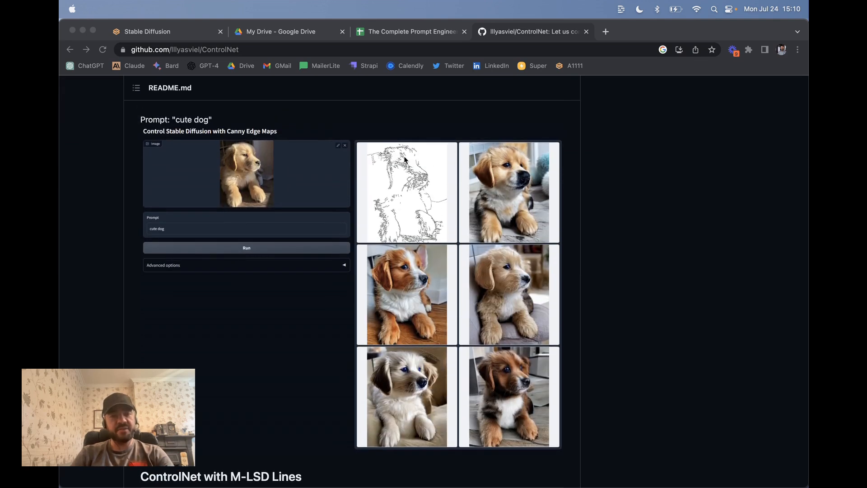
{"action": "scroll", "coordinate": [291, 329], "scroll_direction": "down", "scroll_amount": 10}
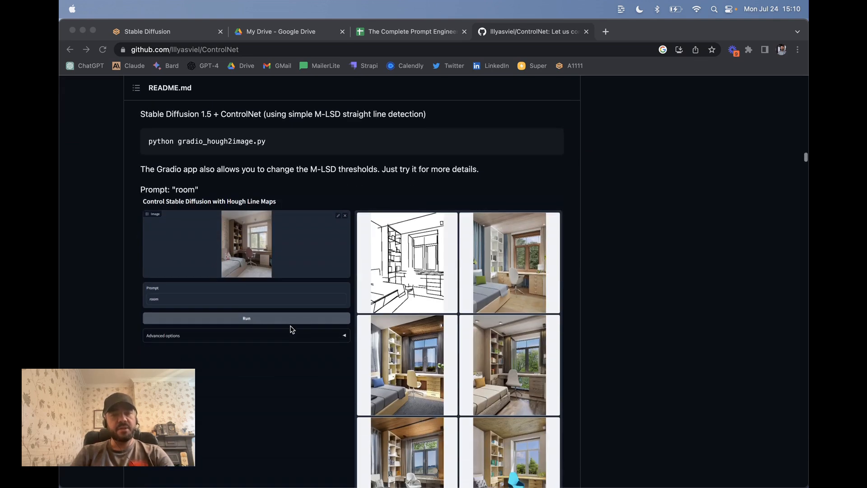
{"action": "scroll", "coordinate": [415, 320], "scroll_direction": "down", "scroll_amount": 3}
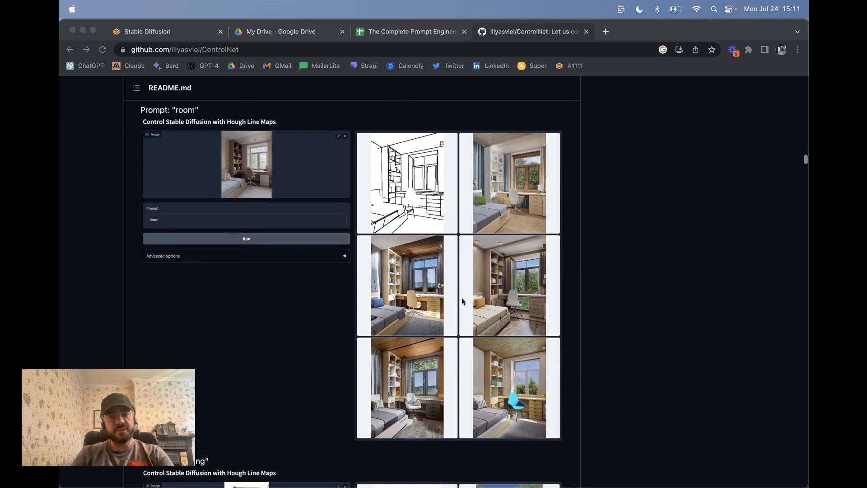
{"action": "scroll", "coordinate": [345, 333], "scroll_direction": "down", "scroll_amount": 12}
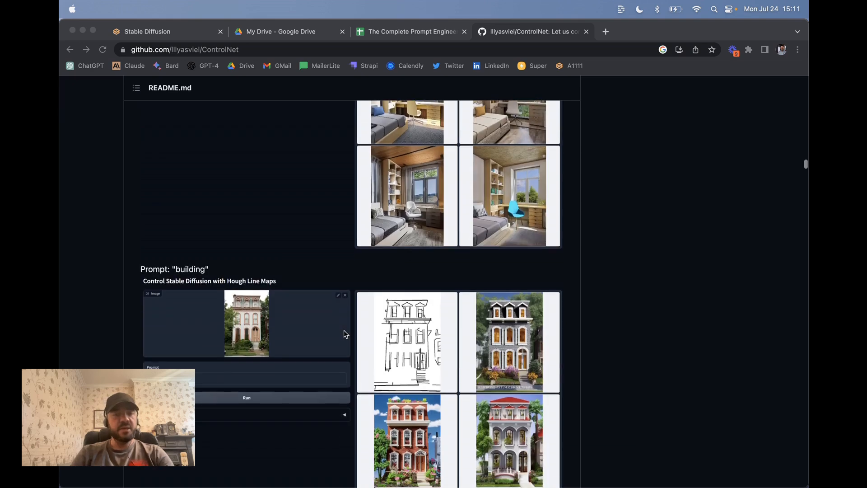
- Examine the README's HED boundary and scribble map examples, including the old man, cyberpunk robot, turtle and hot air balloon prompts
{"action": "scroll", "coordinate": [303, 273], "scroll_direction": "down", "scroll_amount": 15}
{"action": "scroll", "coordinate": [306, 157], "scroll_direction": "up", "scroll_amount": 1}
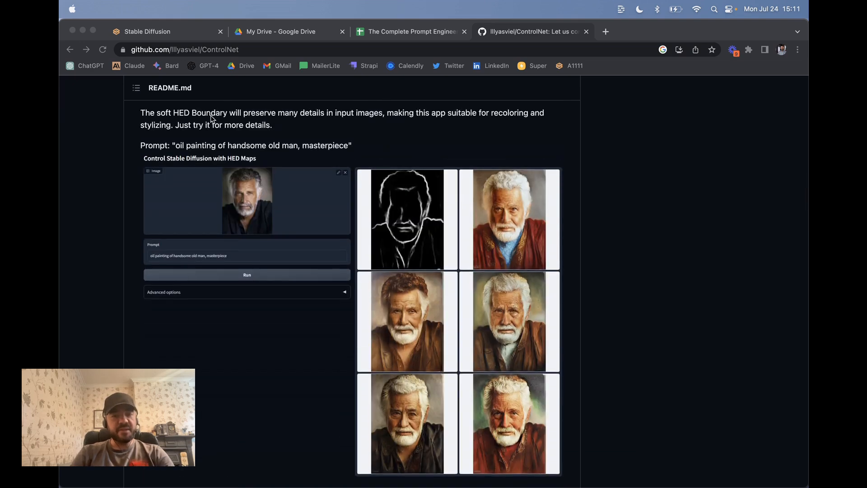
{"action": "scroll", "coordinate": [307, 157], "scroll_direction": "up", "scroll_amount": 1}
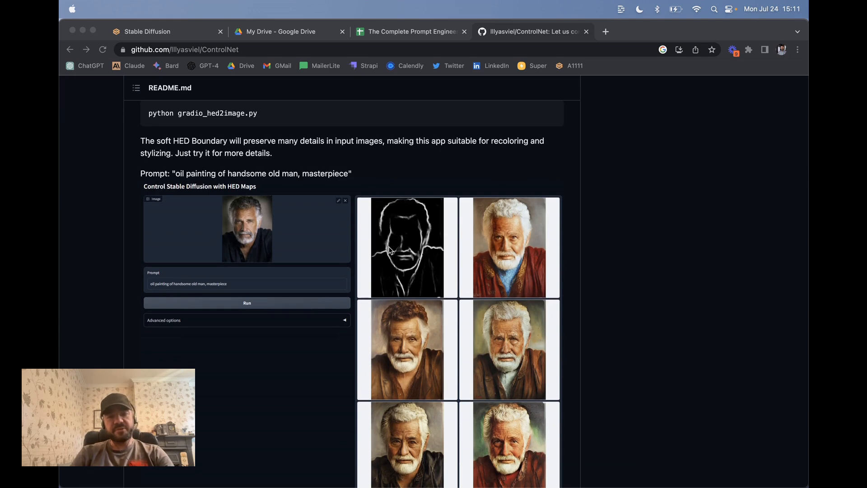
{"action": "scroll", "coordinate": [340, 312], "scroll_direction": "down", "scroll_amount": 13}
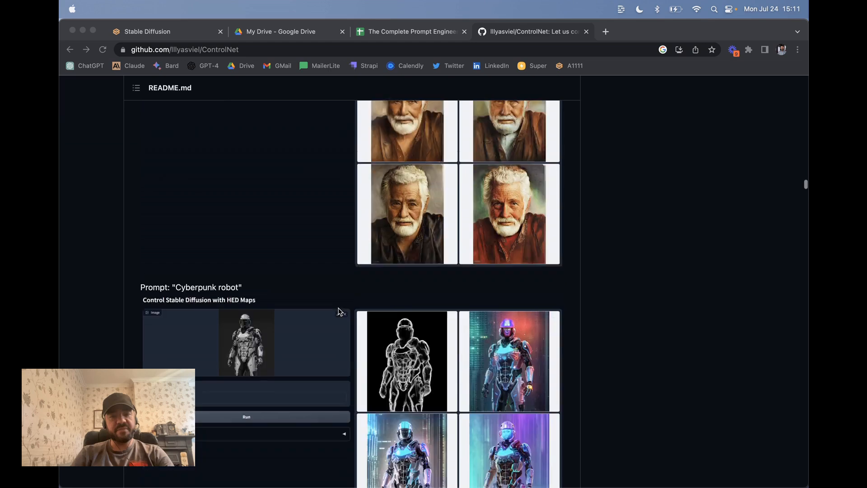
{"action": "scroll", "coordinate": [340, 312], "scroll_direction": "down", "scroll_amount": 15}
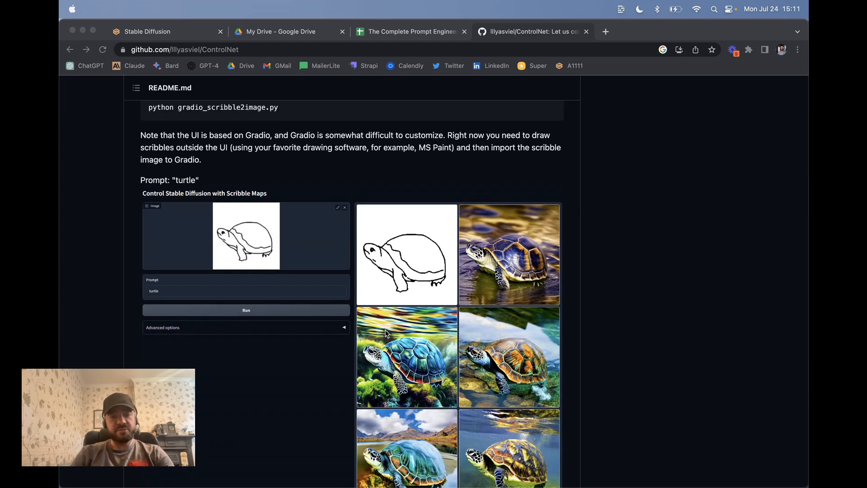
{"action": "scroll", "coordinate": [386, 334], "scroll_direction": "down", "scroll_amount": 7}
{"action": "scroll", "coordinate": [370, 365], "scroll_direction": "down", "scroll_amount": 7}
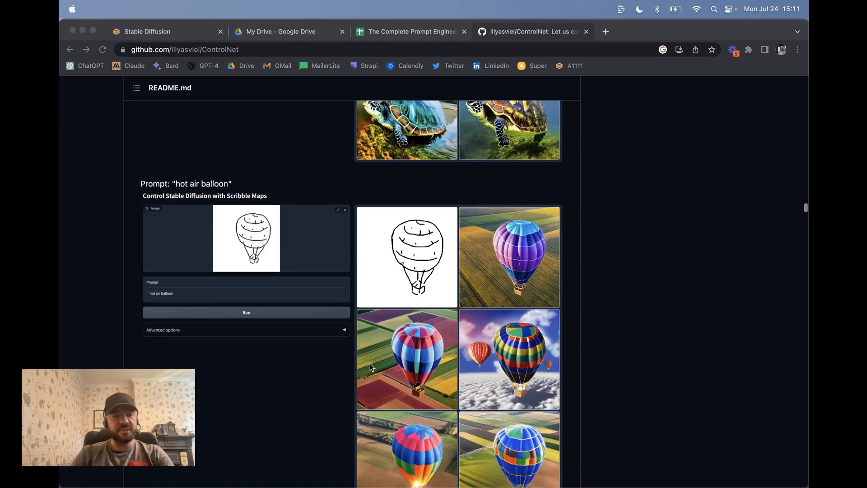
{"action": "scroll", "coordinate": [370, 363], "scroll_direction": "down", "scroll_amount": 20}
{"action": "scroll", "coordinate": [292, 307], "scroll_direction": "down", "scroll_amount": 15}
- Examine the README's human pose, semantic segmentation, depth, normal map and anime line drawing examples
{"action": "scroll", "coordinate": [291, 306], "scroll_direction": "down", "scroll_amount": 10}
{"action": "scroll", "coordinate": [352, 215], "scroll_direction": "up", "scroll_amount": 1}
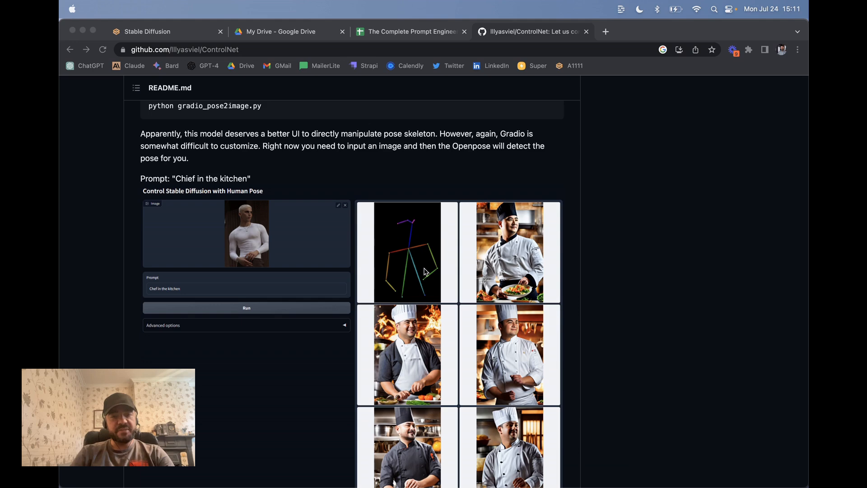
{"action": "scroll", "coordinate": [429, 302], "scroll_direction": "down", "scroll_amount": 8}
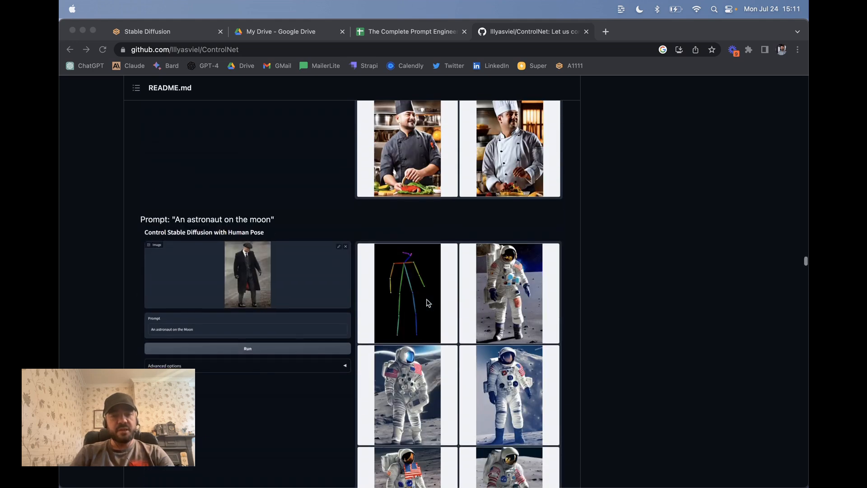
{"action": "scroll", "coordinate": [480, 329], "scroll_direction": "down", "scroll_amount": 3}
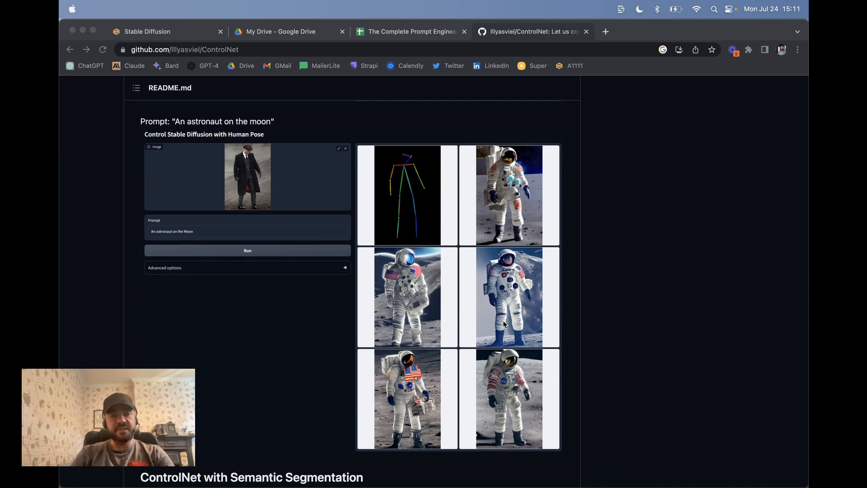
{"action": "scroll", "coordinate": [302, 314], "scroll_direction": "down", "scroll_amount": 10}
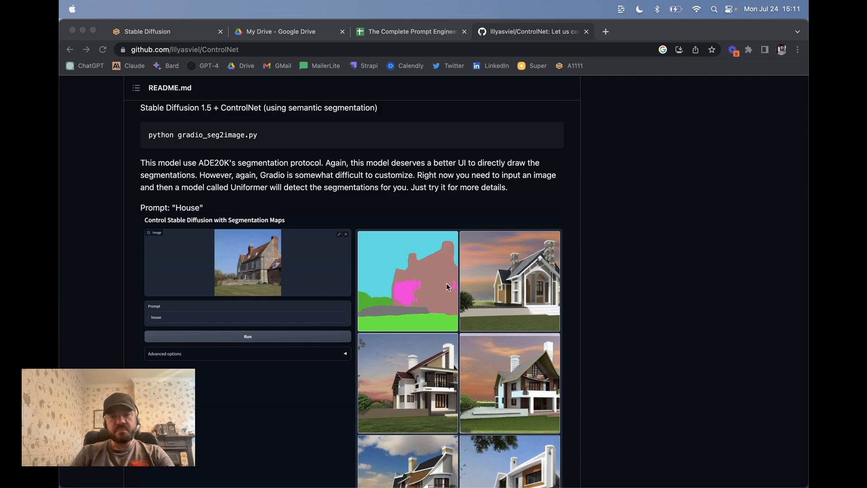
{"action": "scroll", "coordinate": [457, 346], "scroll_direction": "down", "scroll_amount": 9}
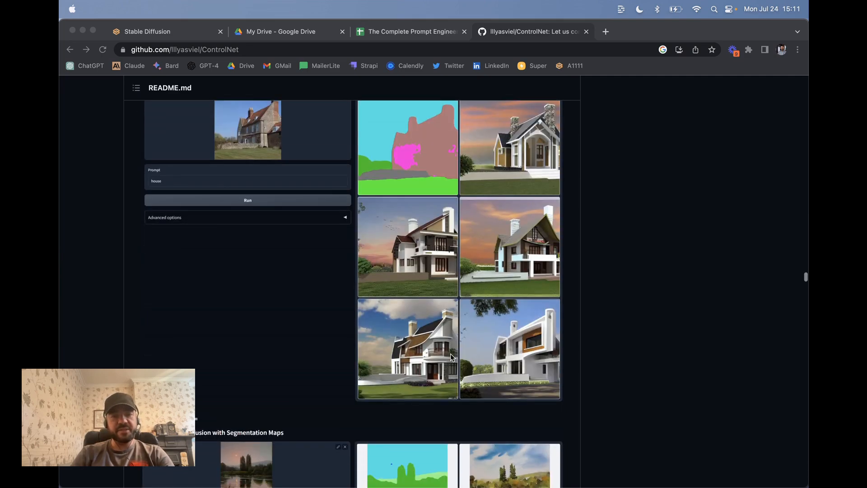
{"action": "scroll", "coordinate": [451, 354], "scroll_direction": "down", "scroll_amount": 12}
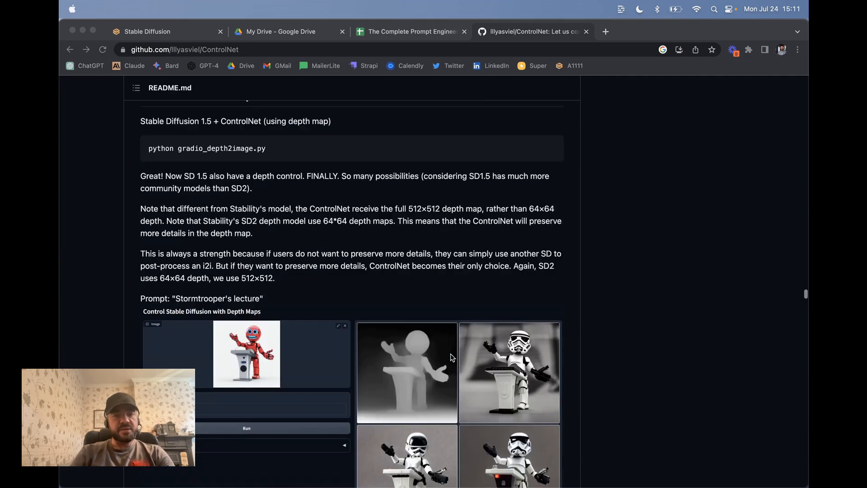
{"action": "scroll", "coordinate": [422, 286], "scroll_direction": "down", "scroll_amount": 3}
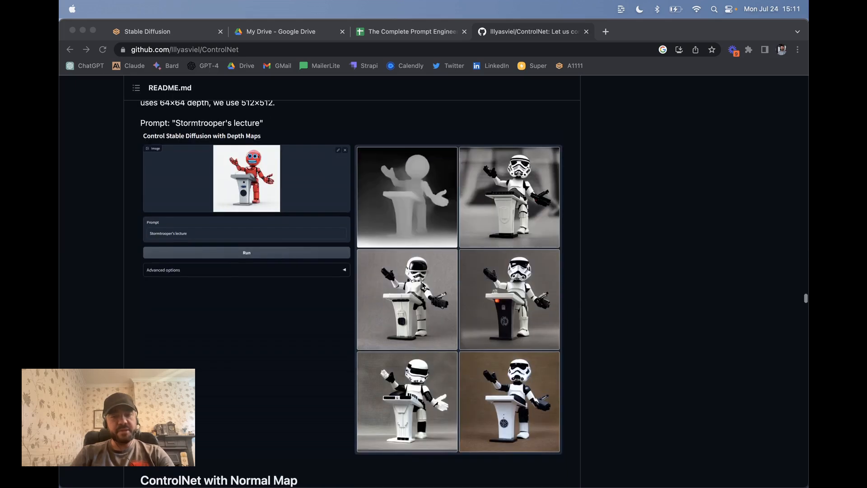
{"action": "scroll", "coordinate": [422, 286], "scroll_direction": "down", "scroll_amount": 4}
{"action": "scroll", "coordinate": [424, 286], "scroll_direction": "down", "scroll_amount": 5}
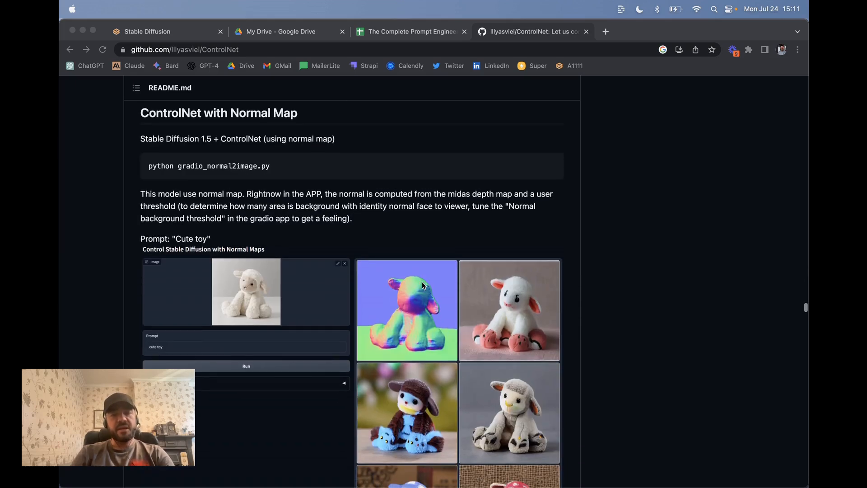
{"action": "scroll", "coordinate": [413, 387], "scroll_direction": "down", "scroll_amount": 4}
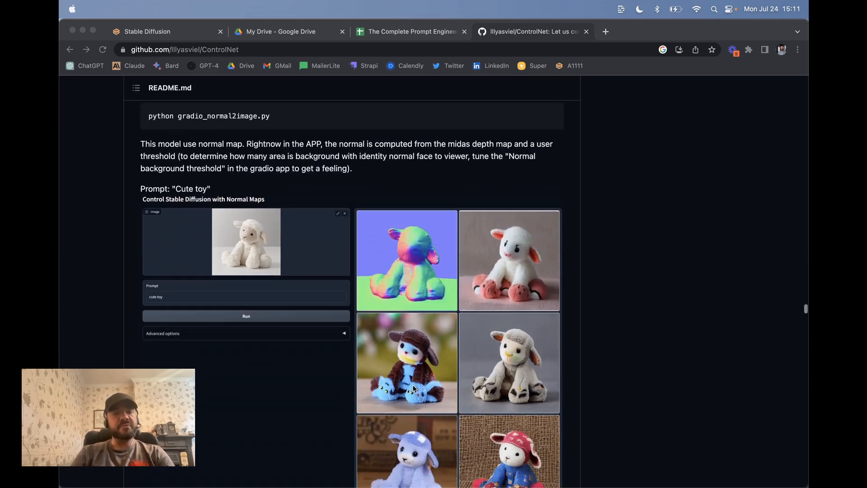
{"action": "scroll", "coordinate": [413, 388], "scroll_direction": "down", "scroll_amount": 14}
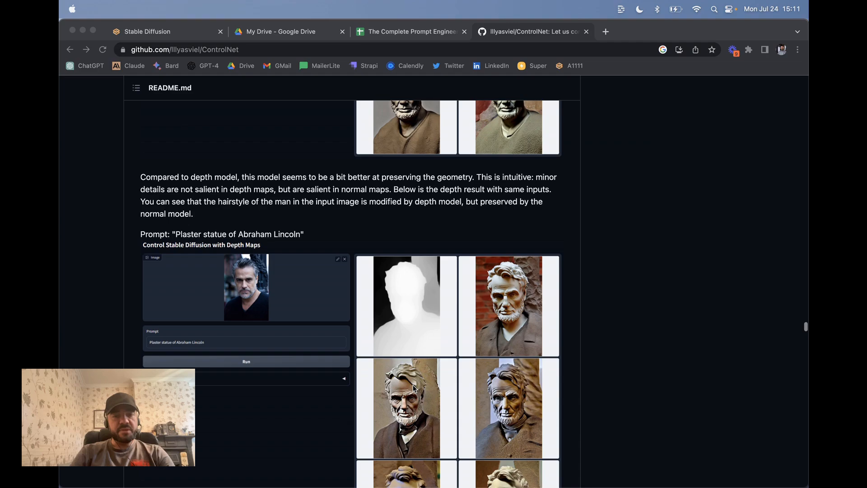
{"action": "scroll", "coordinate": [414, 387], "scroll_direction": "down", "scroll_amount": 9}
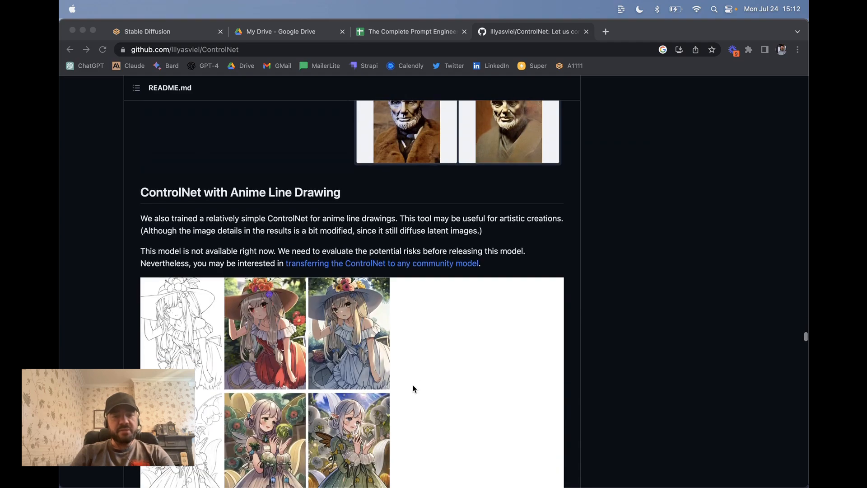
{"action": "scroll", "coordinate": [414, 387], "scroll_direction": "up", "scroll_amount": 20}
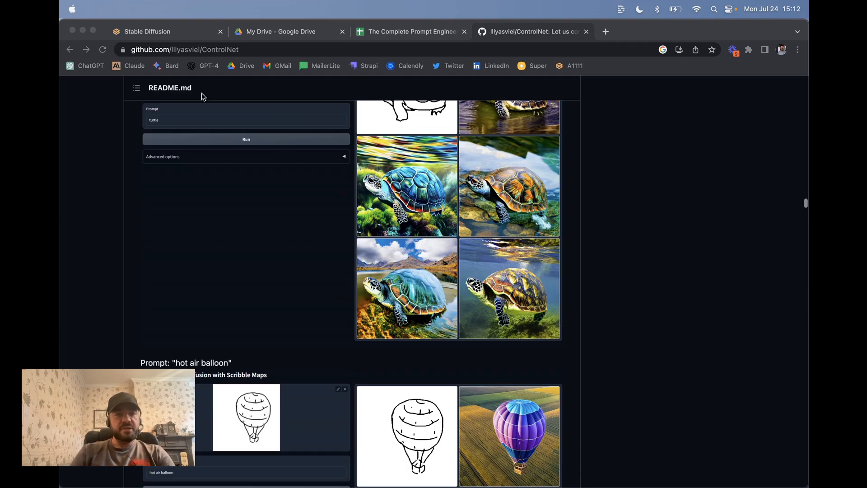
- Switch to the Stable Diffusion web UI and load the available extensions from the default extension index
{"action": "left_click", "coordinate": [163, 32]}
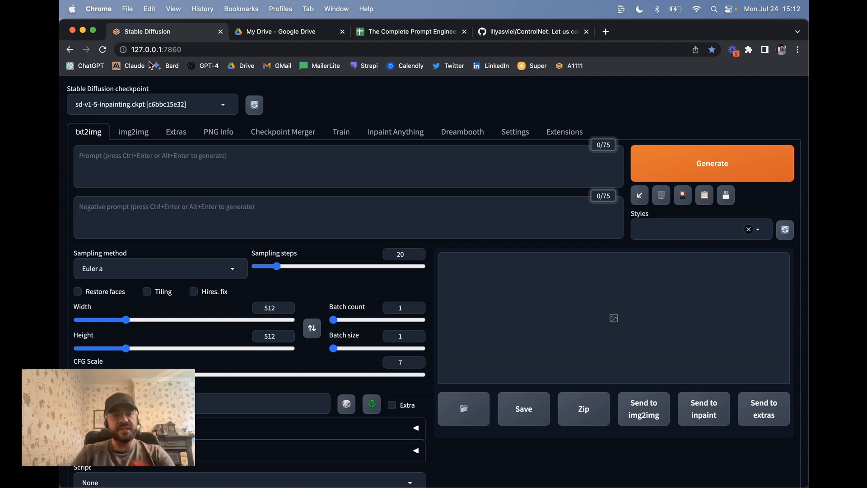
{"action": "left_click", "coordinate": [563, 131]}
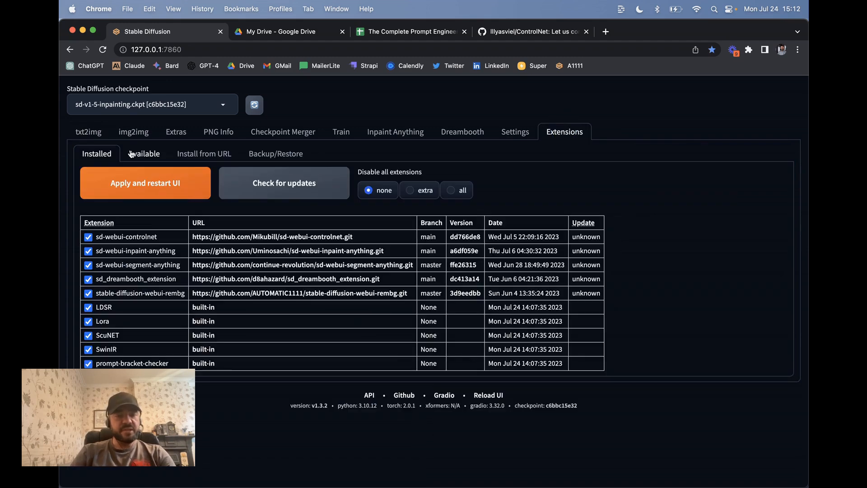
{"action": "left_click", "coordinate": [144, 154]}
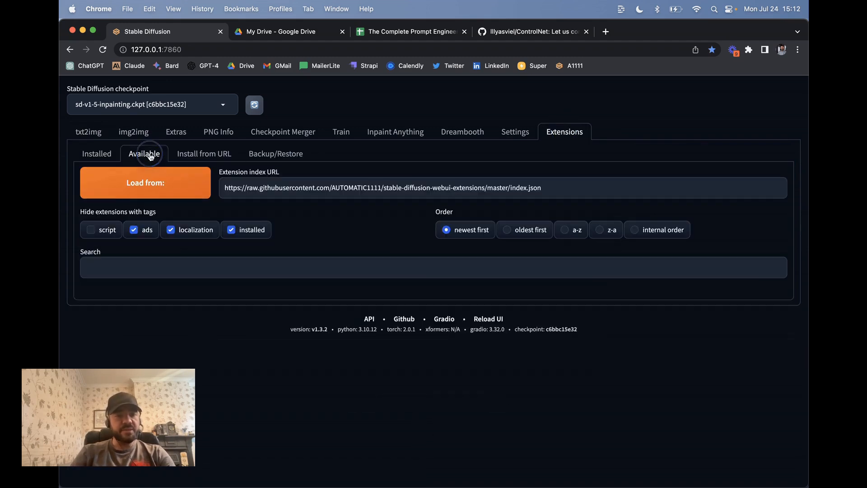
{"action": "left_click", "coordinate": [163, 191]}
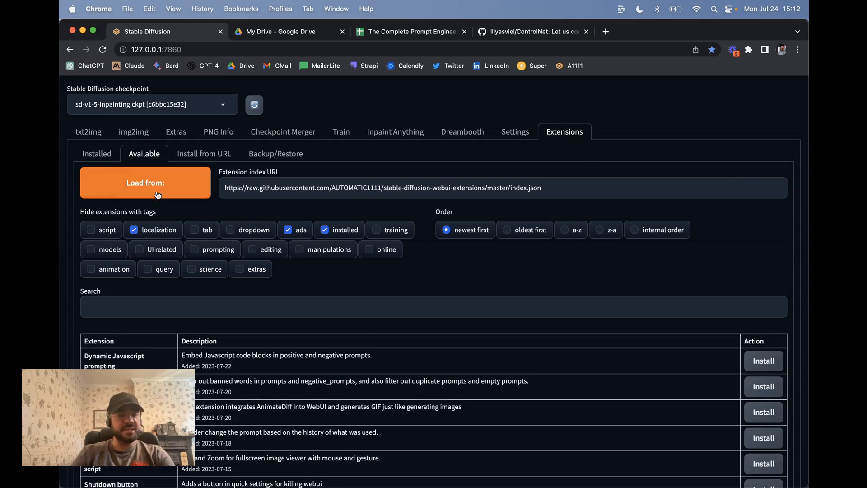
- Show already installed extensions in the available list and search it for "controlnet"
{"action": "left_click", "coordinate": [332, 232]}
{"action": "left_click", "coordinate": [200, 301]}
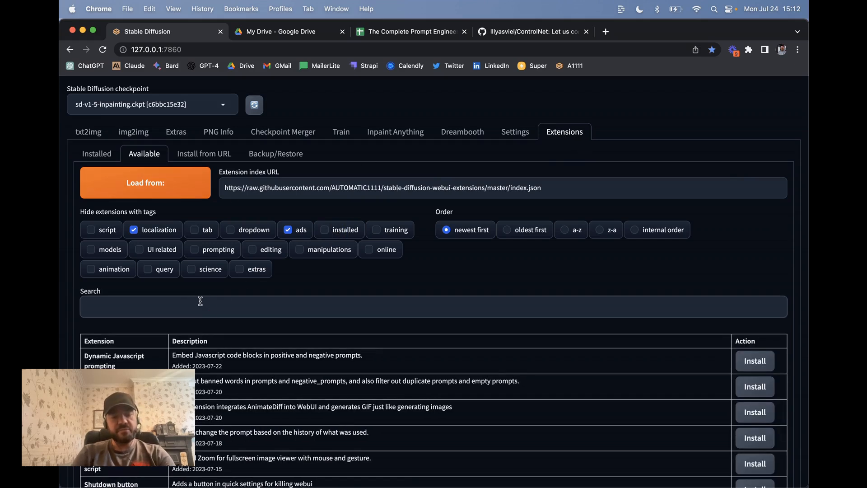
{"action": "type", "text": "control-net"}
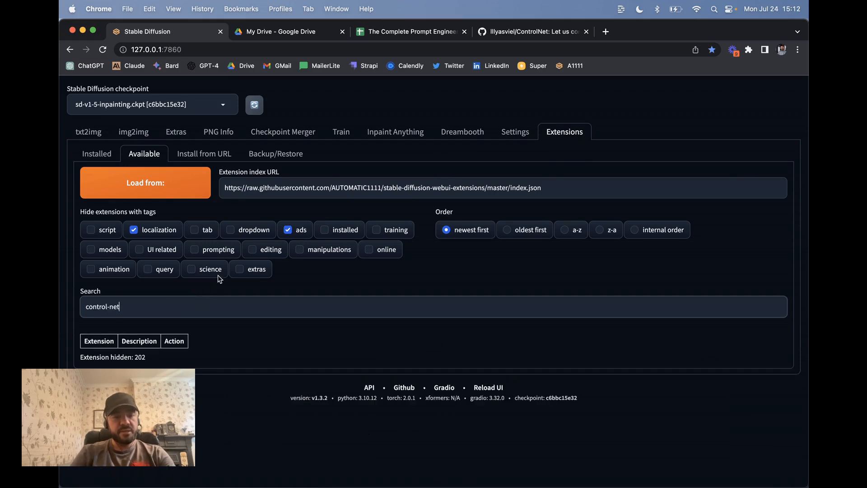
{"action": "left_click", "coordinate": [131, 307]}
{"action": "key", "text": "BackSpace"}
{"action": "key", "text": "BackSpace"}
{"action": "key", "text": "BackSpace"}
{"action": "key", "text": "BackSpace"}
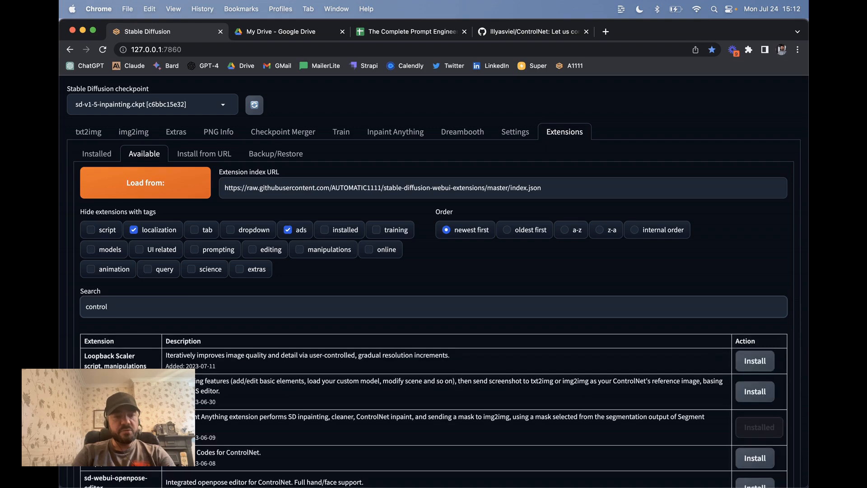
{"action": "type", "text": "net"}
{"action": "scroll", "coordinate": [204, 302], "scroll_direction": "down", "scroll_amount": 6}
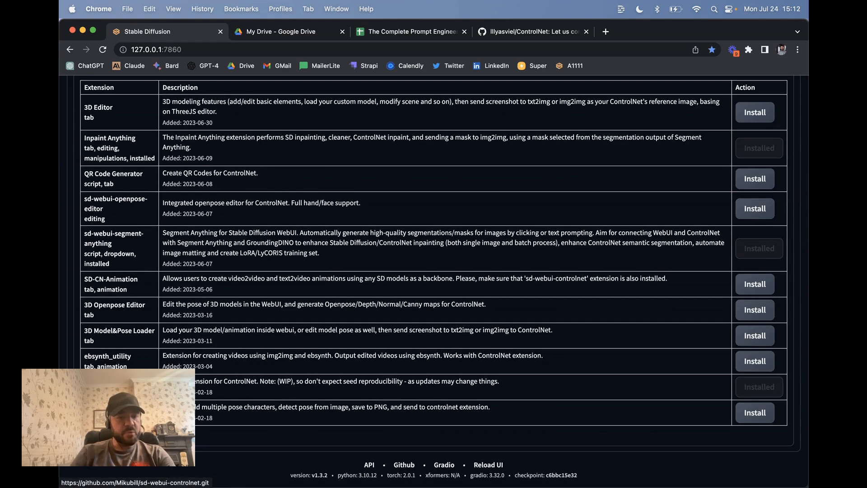
- Open the sd-webui-controlnet extension's GitHub page and review the ControlNet unit interface shown in its README
{"action": "left_click", "coordinate": [109, 381]}
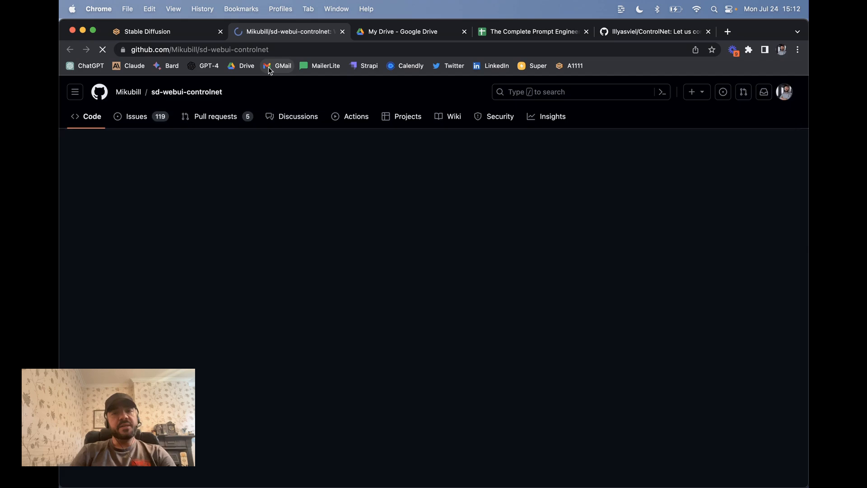
{"action": "scroll", "coordinate": [288, 220], "scroll_direction": "down", "scroll_amount": 6}
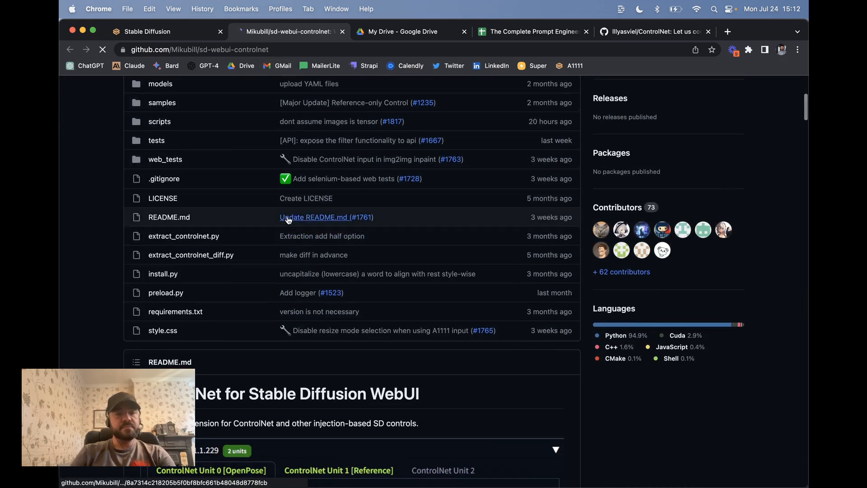
{"action": "scroll", "coordinate": [288, 220], "scroll_direction": "down", "scroll_amount": 7}
{"action": "scroll", "coordinate": [317, 236], "scroll_direction": "down", "scroll_amount": 3}
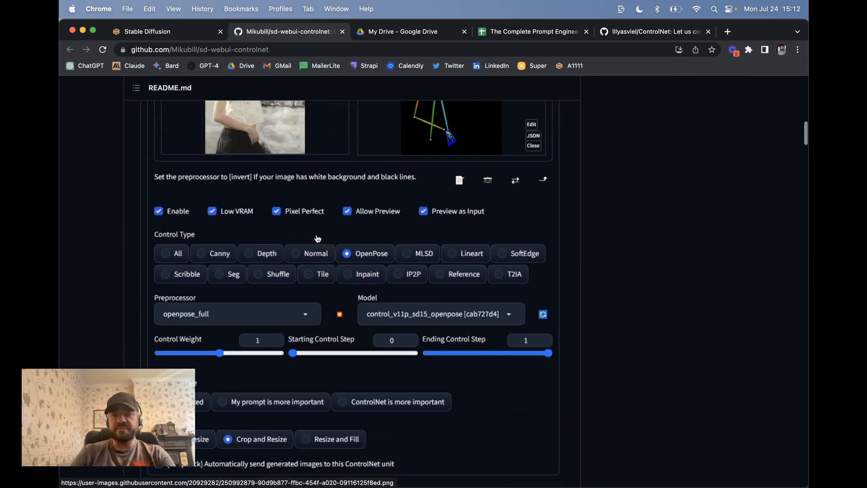
{"action": "scroll", "coordinate": [317, 238], "scroll_direction": "up", "scroll_amount": 3}
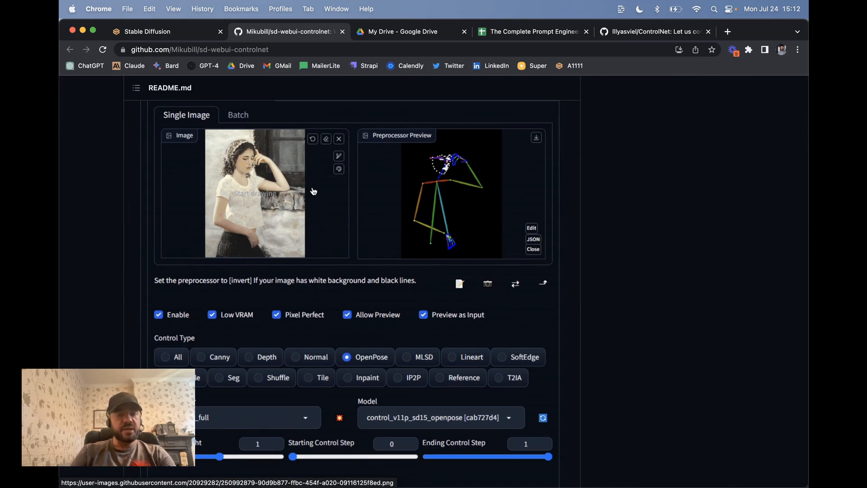
- Switch to the Stable Diffusion web UI and open its img2img page
{"action": "left_click", "coordinate": [147, 31]}
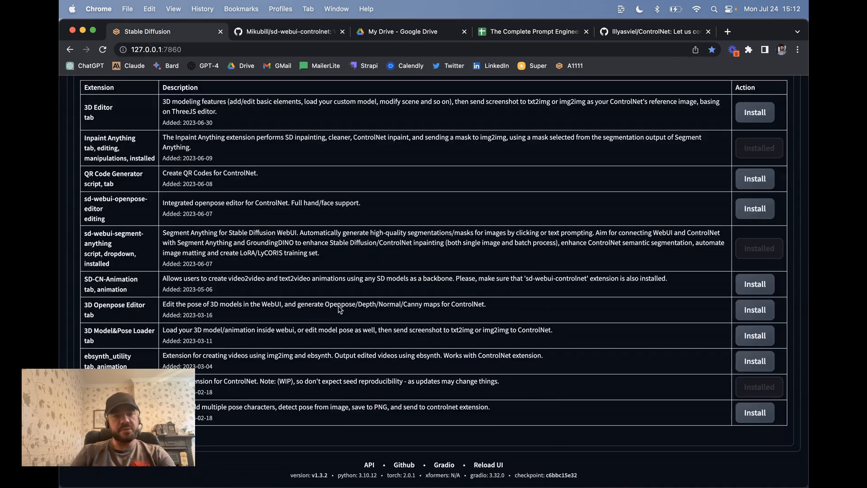
{"action": "scroll", "coordinate": [345, 313], "scroll_direction": "up", "scroll_amount": 10}
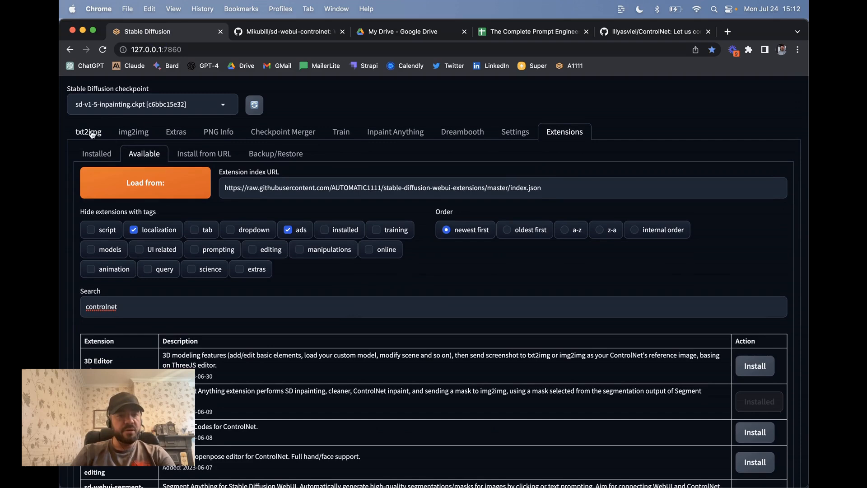
{"action": "left_click", "coordinate": [137, 132]}
{"action": "scroll", "coordinate": [242, 298], "scroll_direction": "down", "scroll_amount": 6}
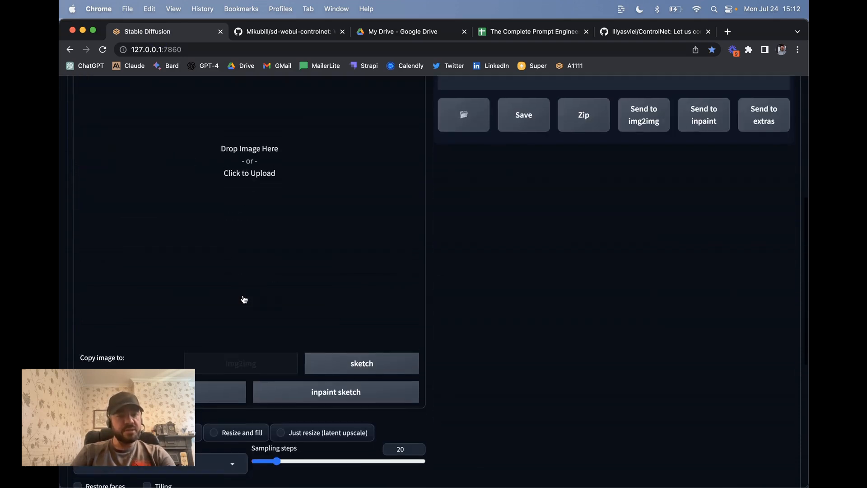
{"action": "scroll", "coordinate": [242, 298], "scroll_direction": "up", "scroll_amount": 6}
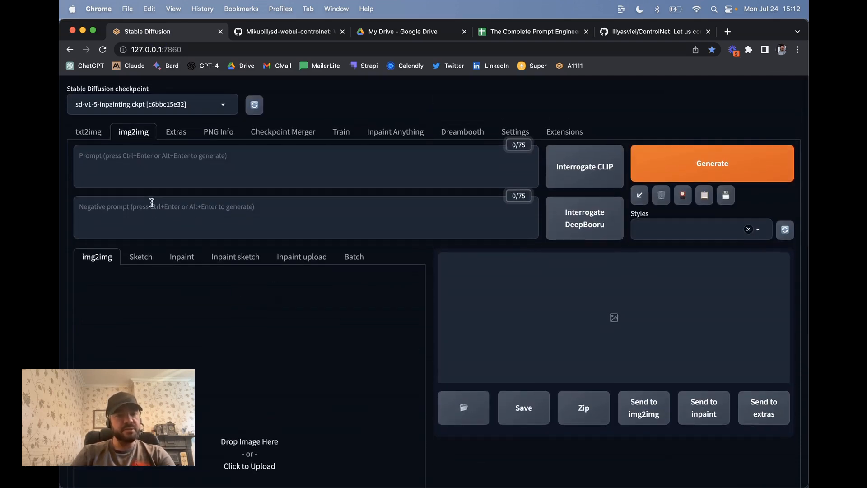
{"action": "scroll", "coordinate": [235, 325], "scroll_direction": "down", "scroll_amount": 4}
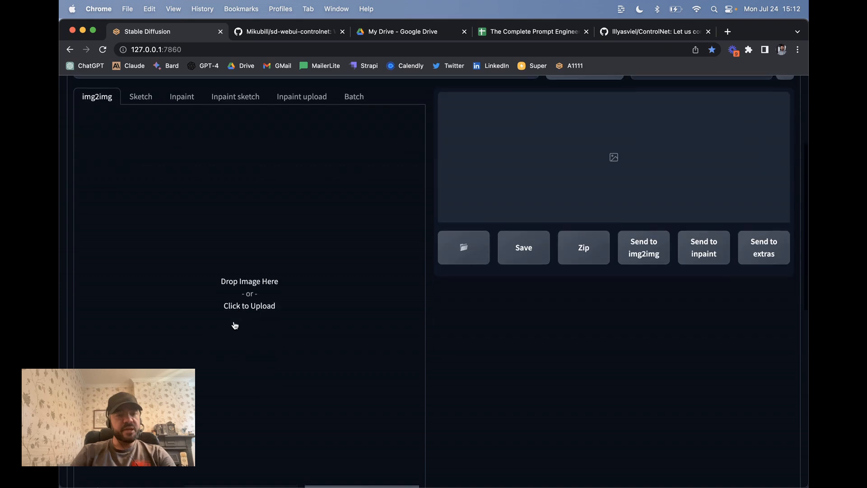
{"action": "scroll", "coordinate": [258, 203], "scroll_direction": "up", "scroll_amount": 3}
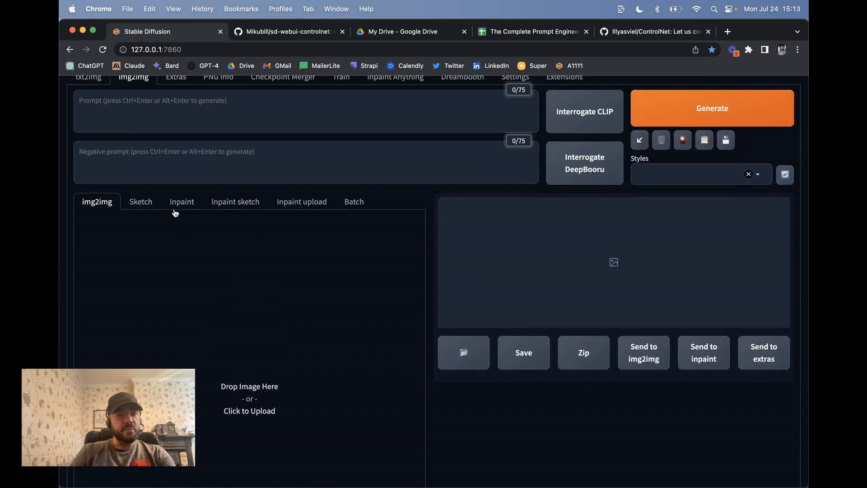
{"action": "scroll", "coordinate": [184, 229], "scroll_direction": "up", "scroll_amount": 1}
{"action": "scroll", "coordinate": [240, 242], "scroll_direction": "down", "scroll_amount": 4}
- Load the picture of the couple in swirling Starry Night style from Downloads as the img2img source image
{"action": "left_click", "coordinate": [246, 252]}
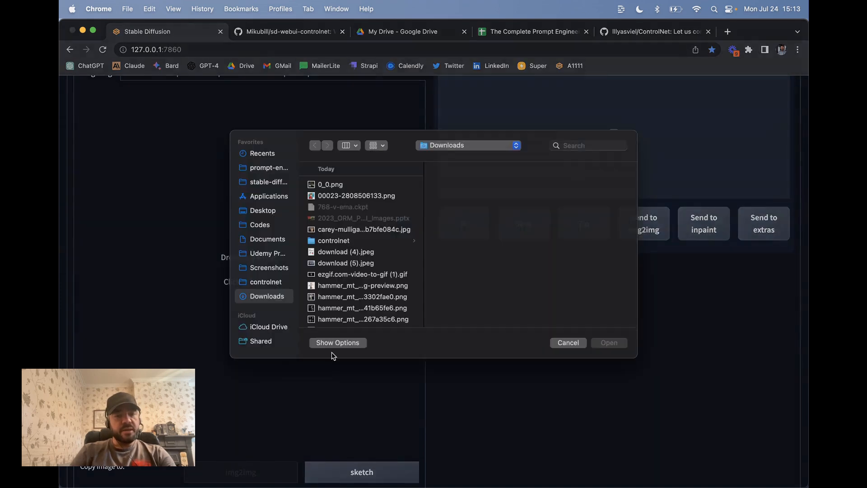
{"action": "scroll", "coordinate": [351, 307], "scroll_direction": "down", "scroll_amount": 4}
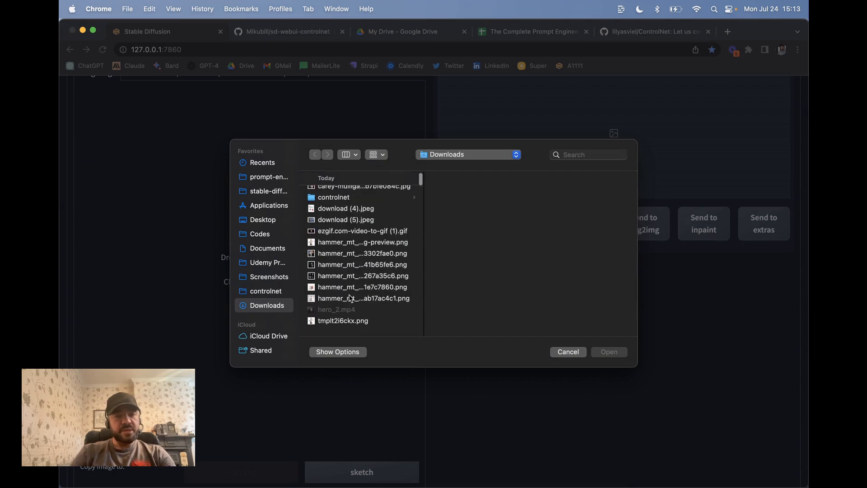
{"action": "double_click", "coordinate": [354, 260]}
{"action": "scroll", "coordinate": [325, 281], "scroll_direction": "down", "scroll_amount": 10}
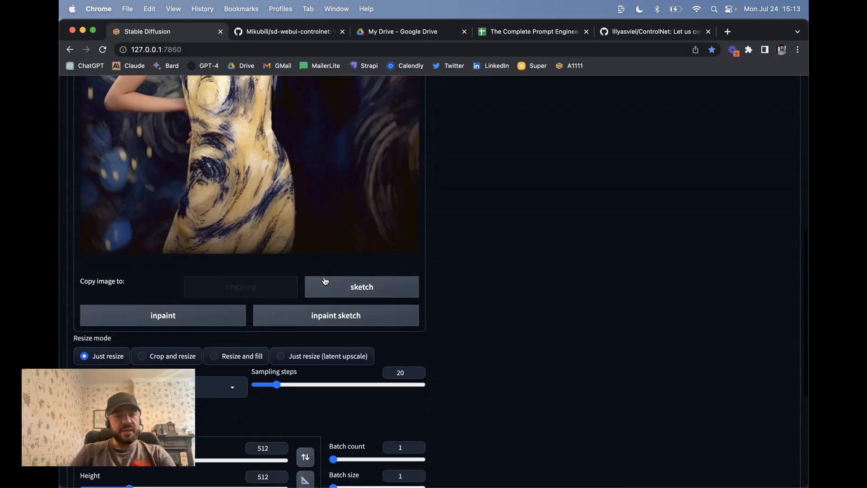
{"action": "scroll", "coordinate": [195, 186], "scroll_direction": "up", "scroll_amount": 15}
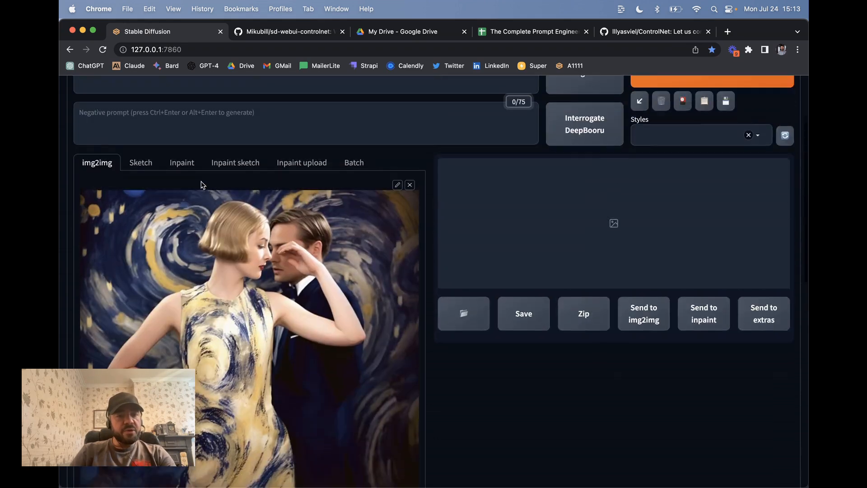
- Expand the ControlNet v1.1.231 section and load the carey-mulligan JPG from Downloads as its single image
{"action": "scroll", "coordinate": [202, 183], "scroll_direction": "down", "scroll_amount": 8}
{"action": "scroll", "coordinate": [201, 185], "scroll_direction": "down", "scroll_amount": 5}
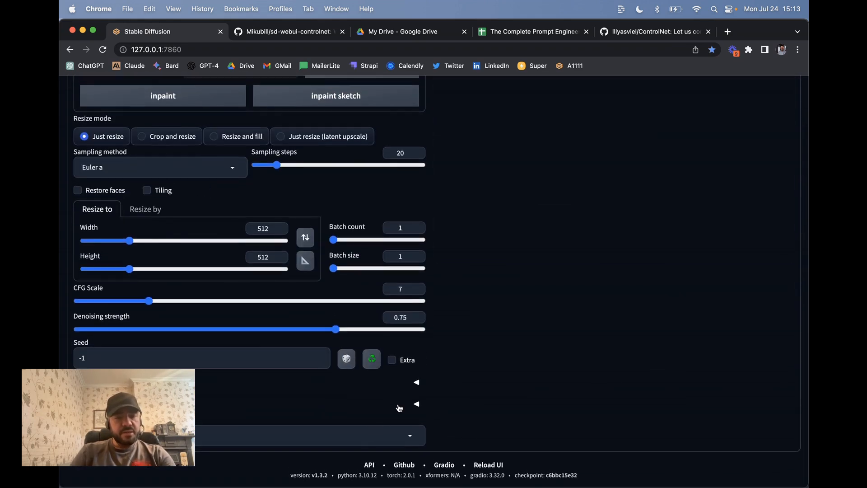
{"action": "left_click", "coordinate": [395, 384]}
{"action": "scroll", "coordinate": [443, 388], "scroll_direction": "down", "scroll_amount": 7}
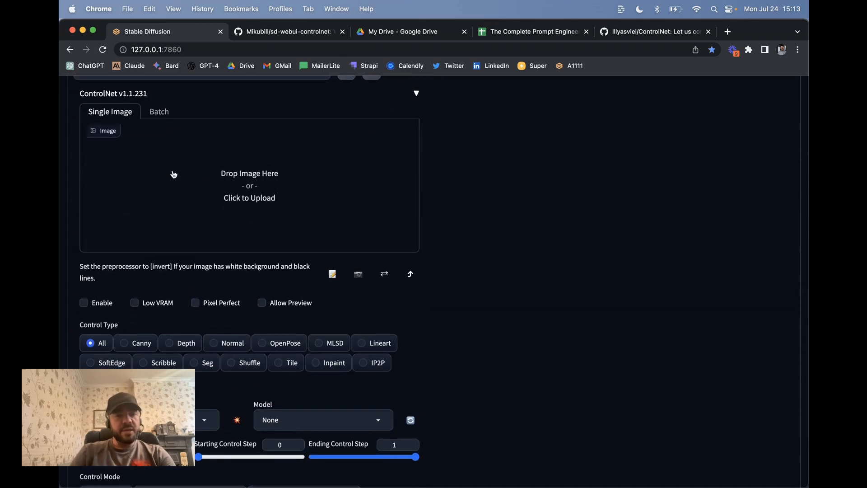
{"action": "left_click", "coordinate": [236, 180]}
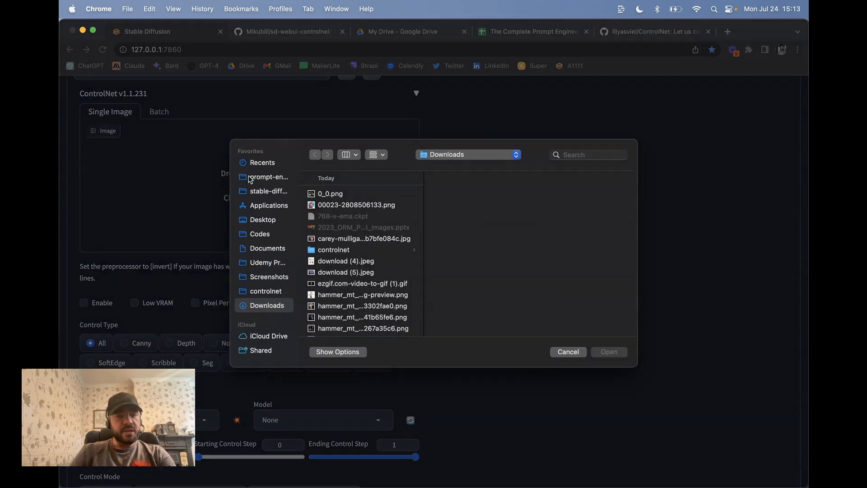
{"action": "left_click", "coordinate": [360, 238]}
{"action": "double_click", "coordinate": [360, 239]}
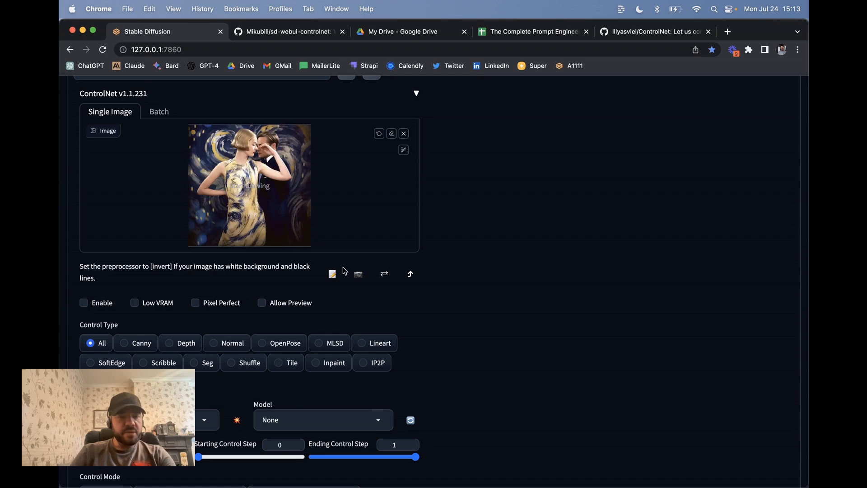
- Remove the picture from the img2img source image area
{"action": "scroll", "coordinate": [449, 225], "scroll_direction": "up", "scroll_amount": 15}
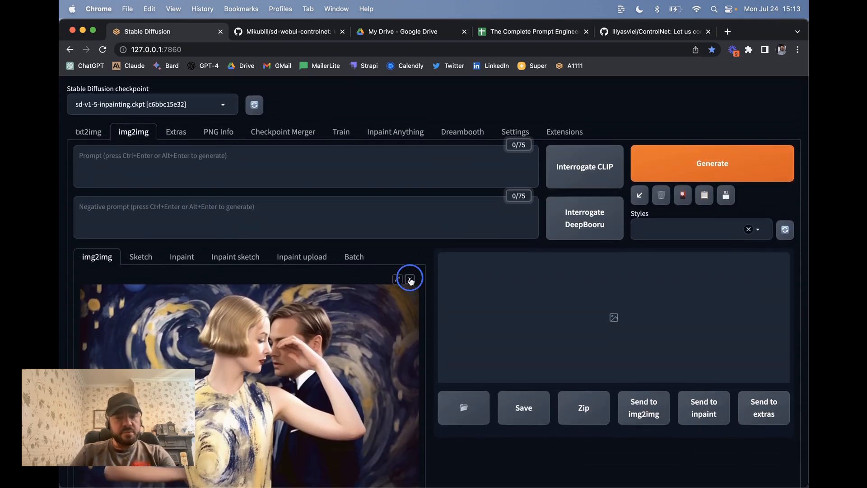
{"action": "left_click", "coordinate": [409, 276]}
- Enable the ControlNet unit and set its control type to OpenPose
{"action": "scroll", "coordinate": [368, 305], "scroll_direction": "down", "scroll_amount": 15}
{"action": "scroll", "coordinate": [247, 199], "scroll_direction": "up", "scroll_amount": 3}
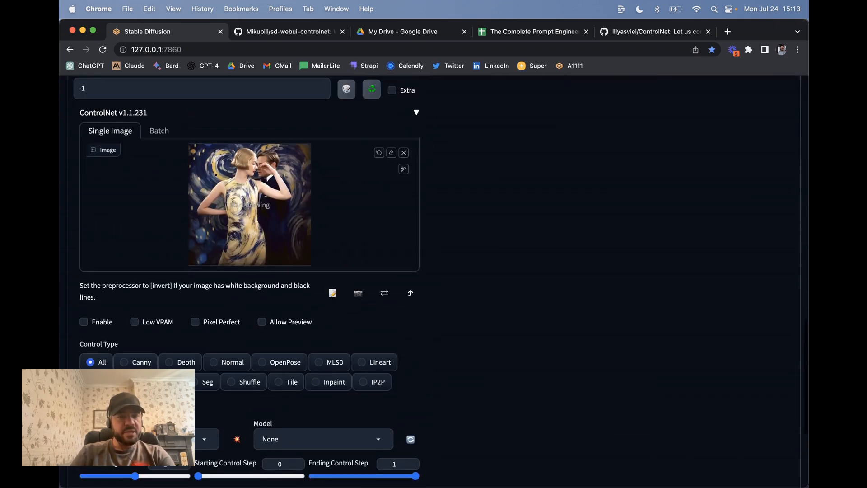
{"action": "scroll", "coordinate": [251, 286], "scroll_direction": "down", "scroll_amount": 4}
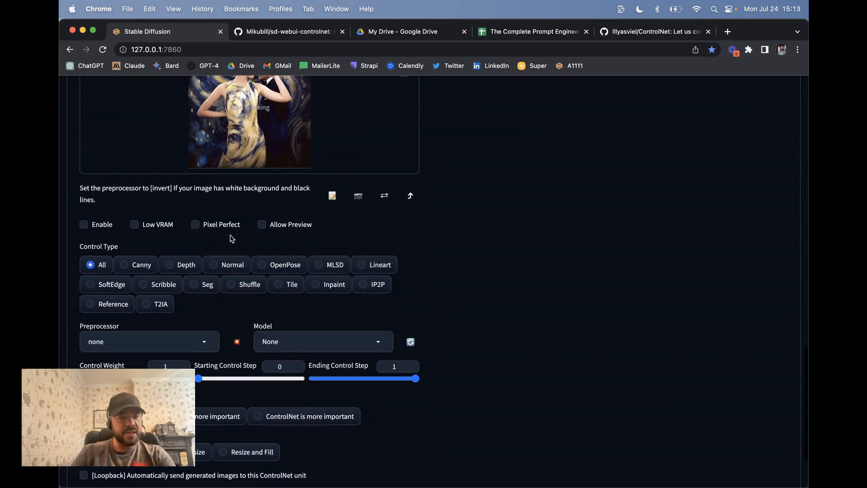
{"action": "left_click", "coordinate": [83, 224]}
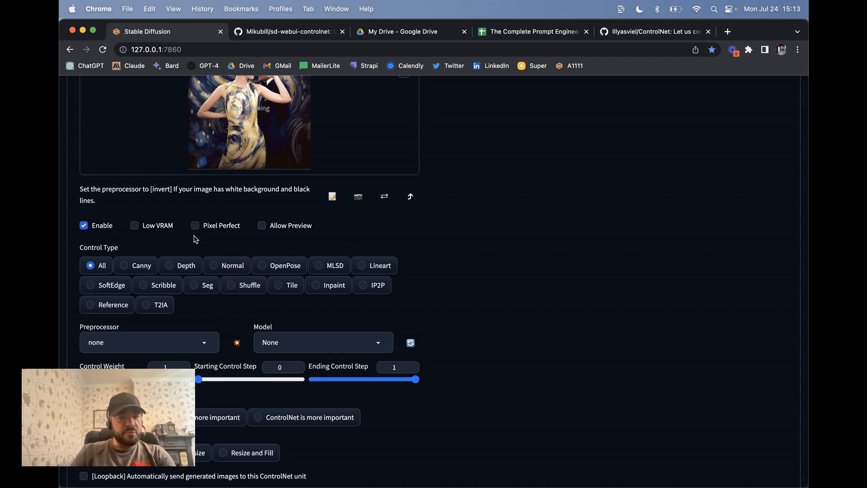
{"action": "scroll", "coordinate": [193, 238], "scroll_direction": "down", "scroll_amount": 4}
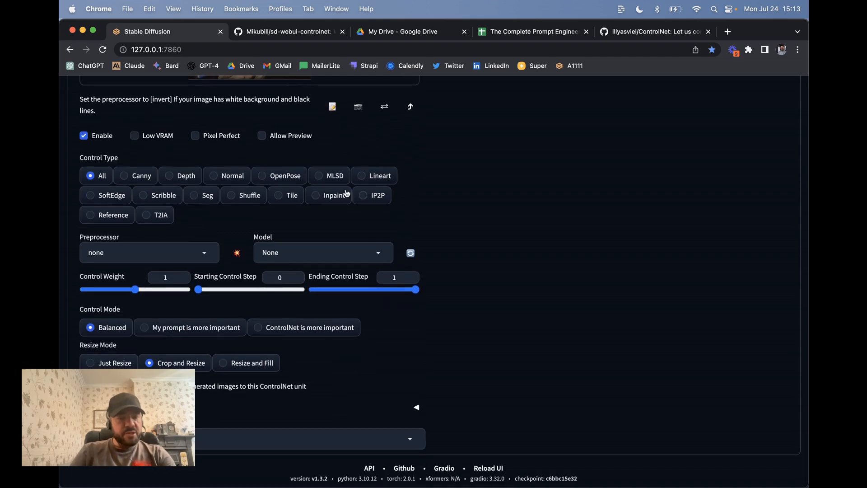
{"action": "left_click", "coordinate": [274, 179]}
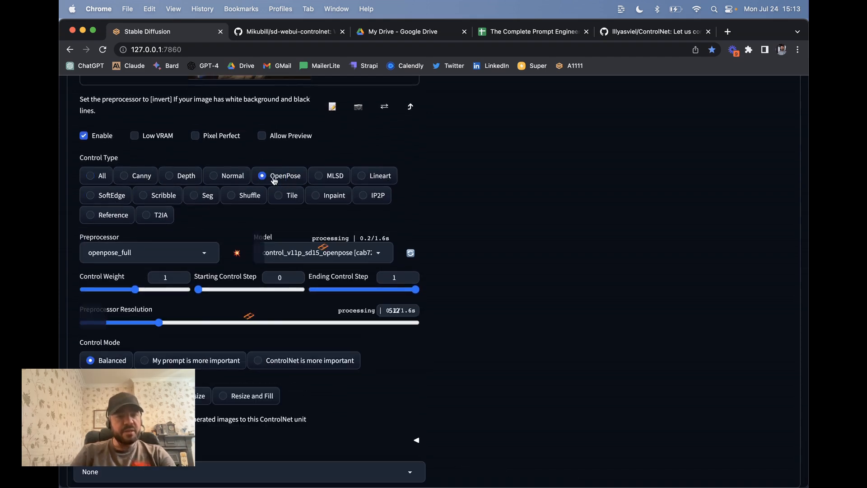
{"action": "scroll", "coordinate": [233, 237], "scroll_direction": "down", "scroll_amount": 2}
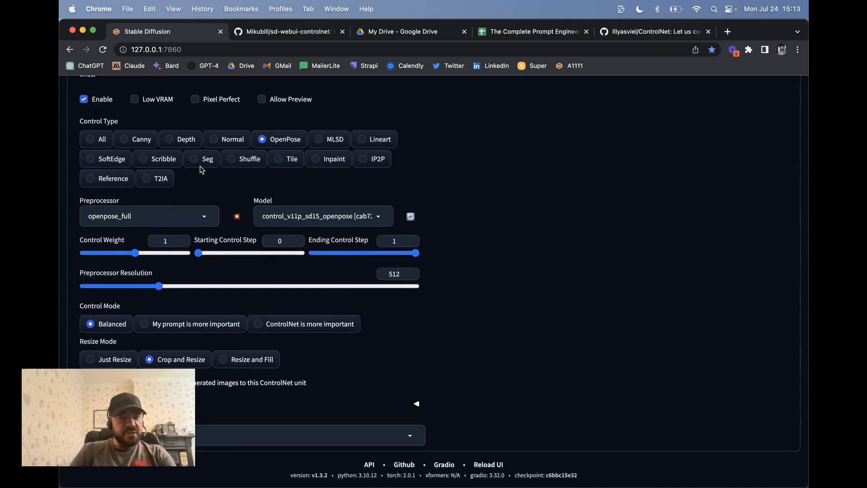
- Review the OpenPose preprocessor and model choices, keeping control_v11p_sd15_openpose [cab727d4] as the model
{"action": "left_click", "coordinate": [135, 221]}
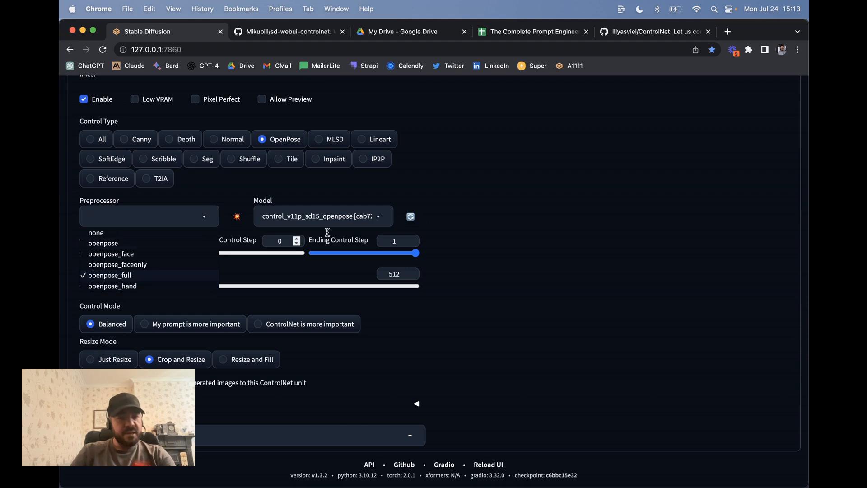
{"action": "left_click", "coordinate": [447, 201]}
{"action": "left_click", "coordinate": [290, 215]}
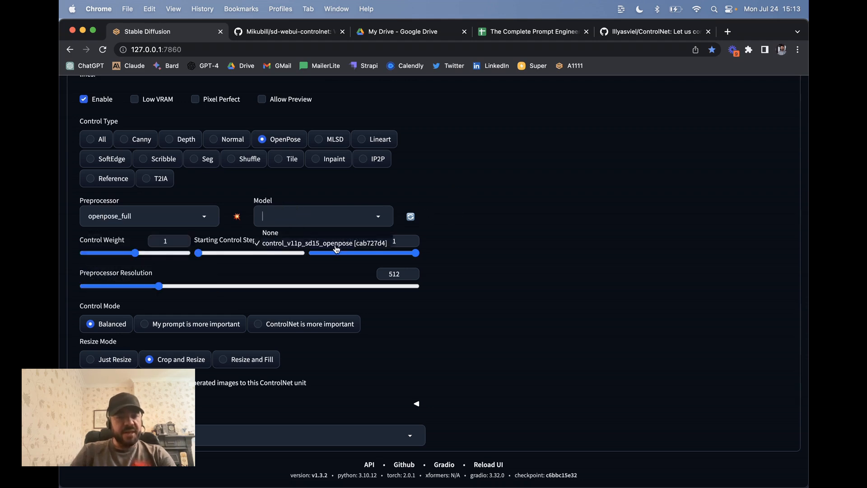
{"action": "left_click", "coordinate": [368, 241]}
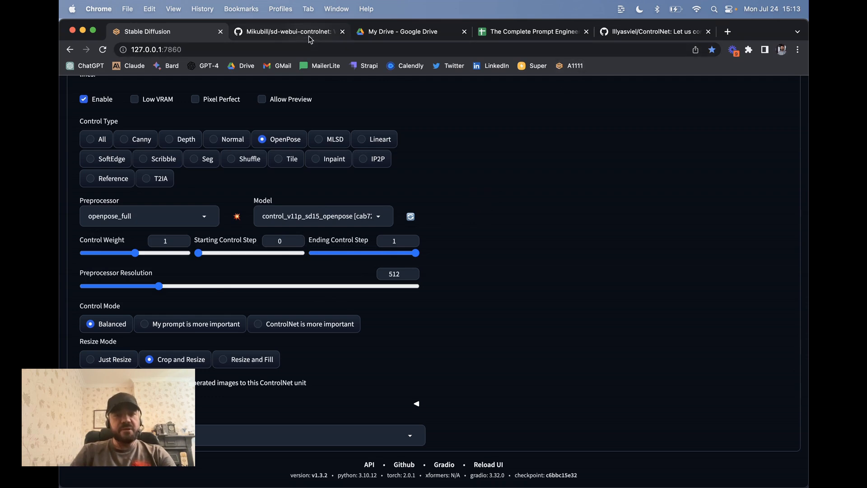
- Switch to the sd-webui-controlnet GitHub page, search it for "model" and read the Download Models instructions
{"action": "left_click", "coordinate": [289, 31]}
{"action": "scroll", "coordinate": [166, 257], "scroll_direction": "down", "scroll_amount": 10}
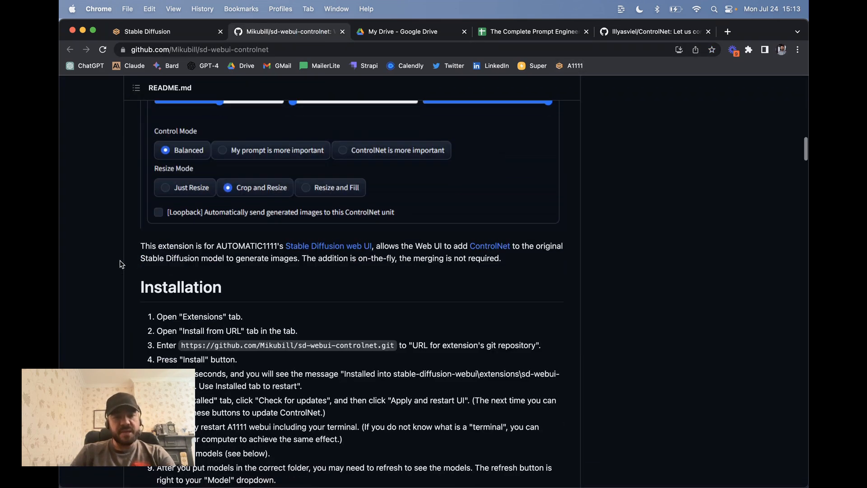
{"action": "key", "text": "super+f"}
{"action": "type", "text": "model"}
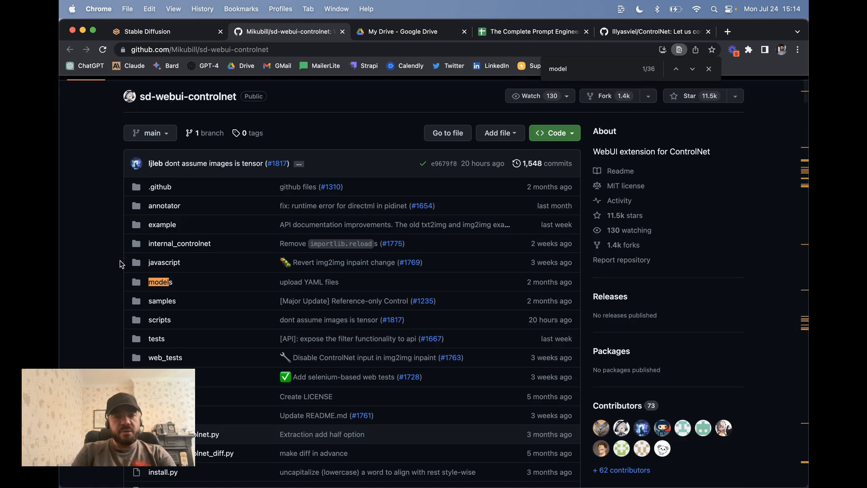
{"action": "scroll", "coordinate": [508, 318], "scroll_direction": "down", "scroll_amount": 7}
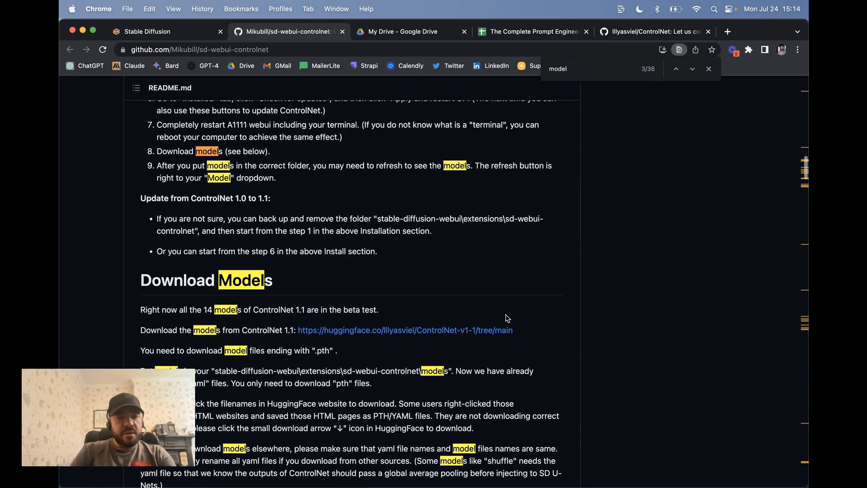
{"action": "scroll", "coordinate": [227, 152], "scroll_direction": "down", "scroll_amount": 5}
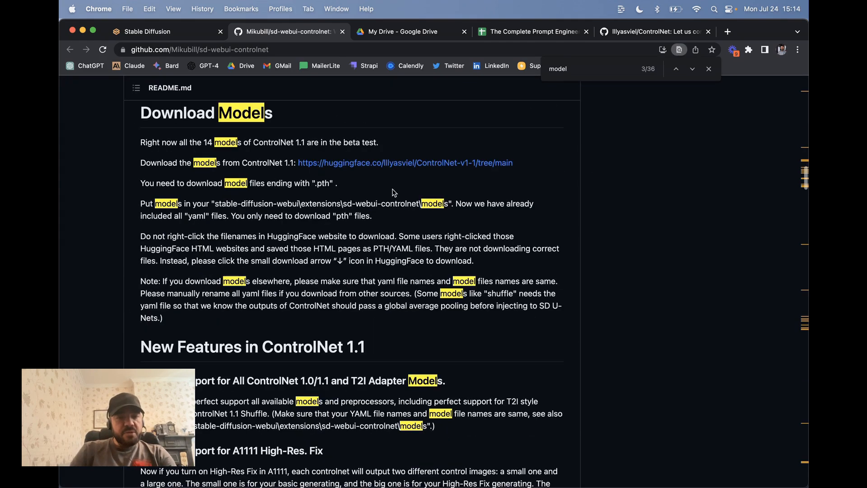
- Open the linked ControlNet-v1-1 repository on Hugging Face and look through its downloadable model files
{"action": "left_click", "coordinate": [371, 163]}
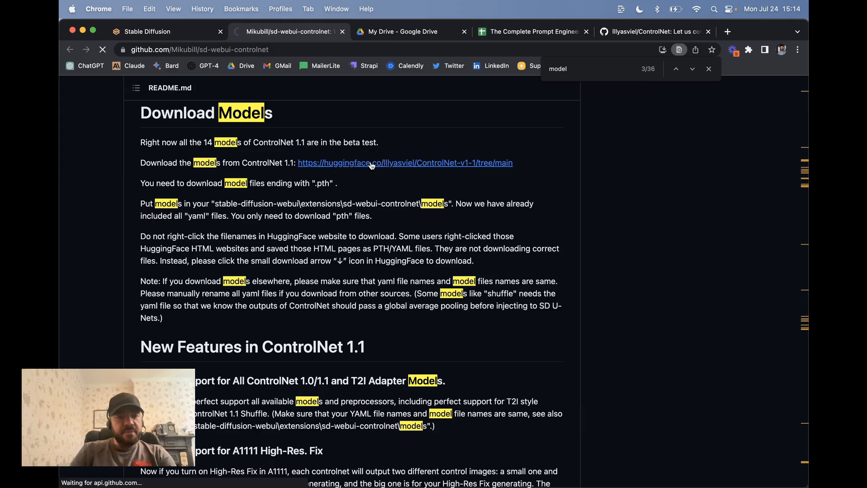
{"action": "scroll", "coordinate": [361, 261], "scroll_direction": "down", "scroll_amount": 5}
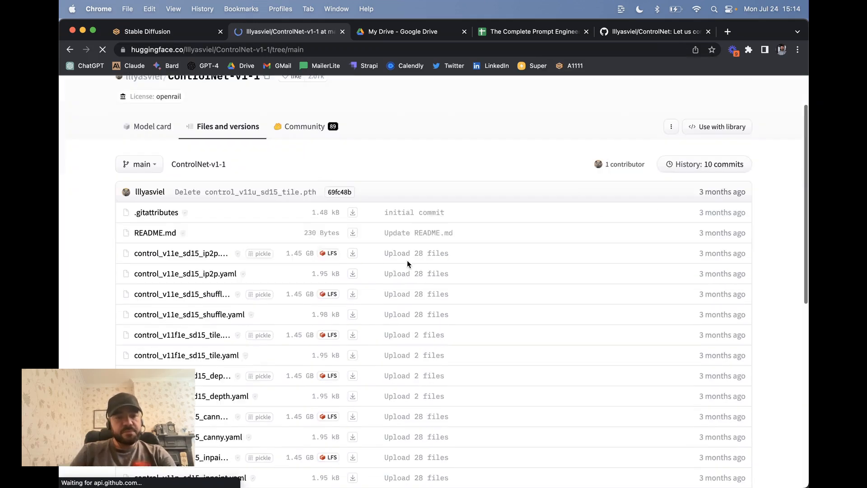
{"action": "scroll", "coordinate": [221, 224], "scroll_direction": "down", "scroll_amount": 3}
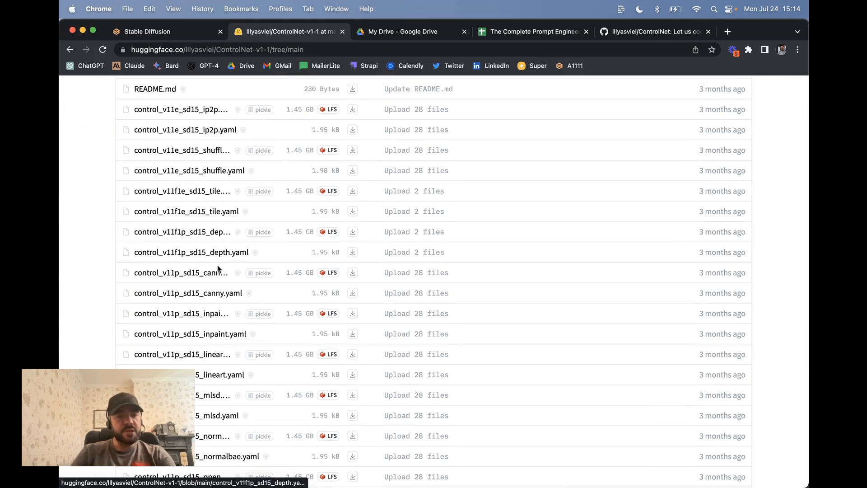
{"action": "scroll", "coordinate": [217, 265], "scroll_direction": "down", "scroll_amount": 4}
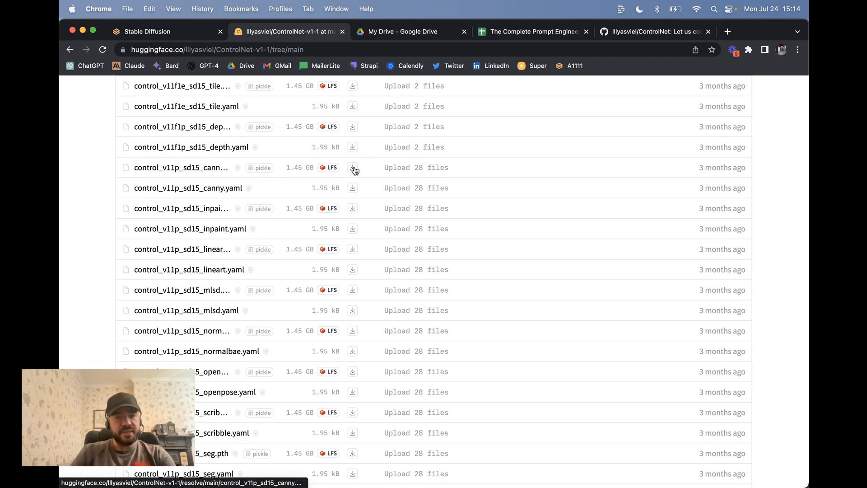
- Switch to Finder and look through the models folder inside stable-diffusion-webui/extensions/sd-webui-controlnet, closing the Finder window when done
{"action": "mouse_move", "coordinate": [283, 481]}
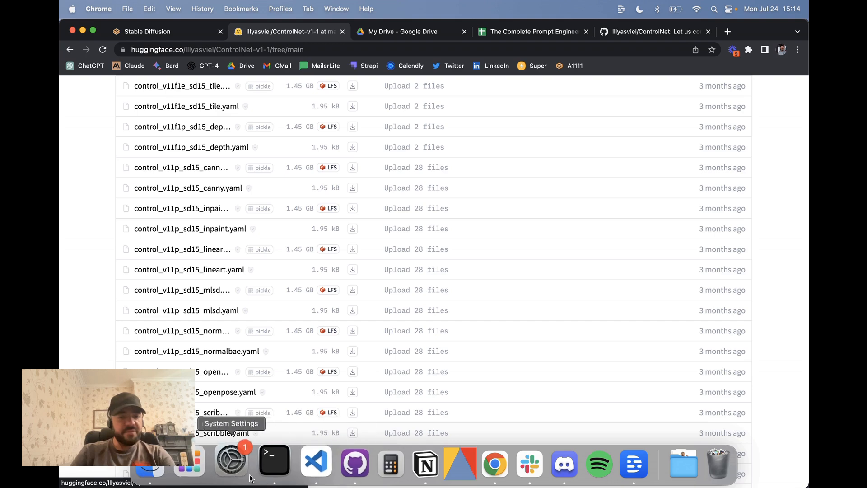
{"action": "left_click", "coordinate": [158, 468]}
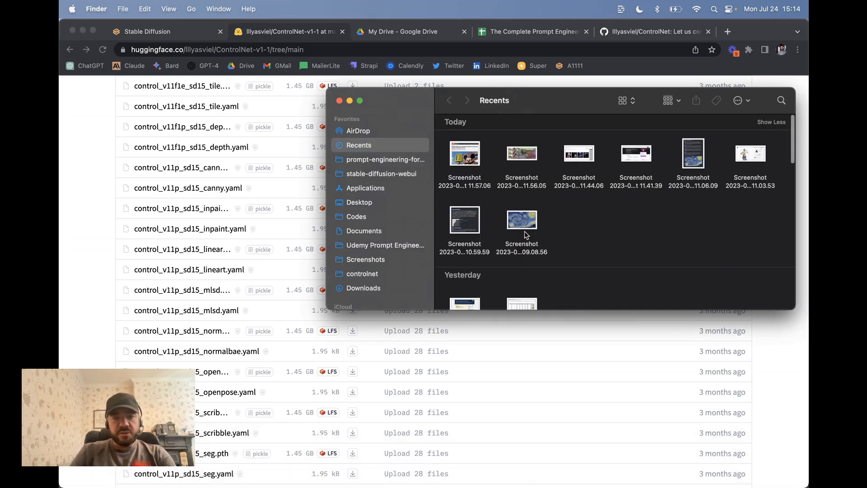
{"action": "left_click", "coordinate": [396, 173]}
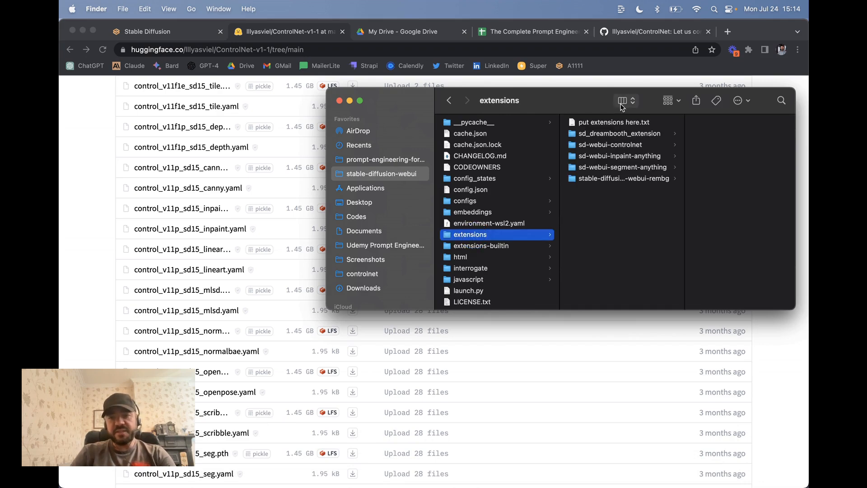
{"action": "left_click", "coordinate": [622, 145]}
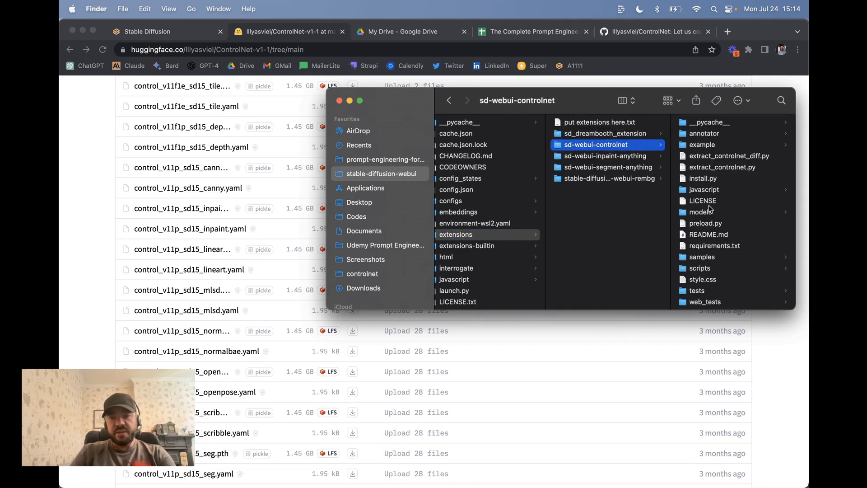
{"action": "left_click", "coordinate": [709, 210]}
{"action": "scroll", "coordinate": [722, 207], "scroll_direction": "down", "scroll_amount": 10}
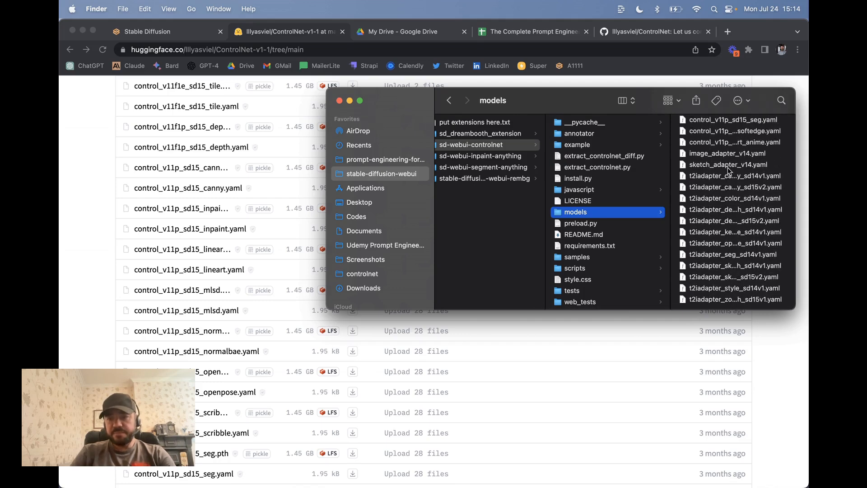
{"action": "scroll", "coordinate": [729, 170], "scroll_direction": "up", "scroll_amount": 10}
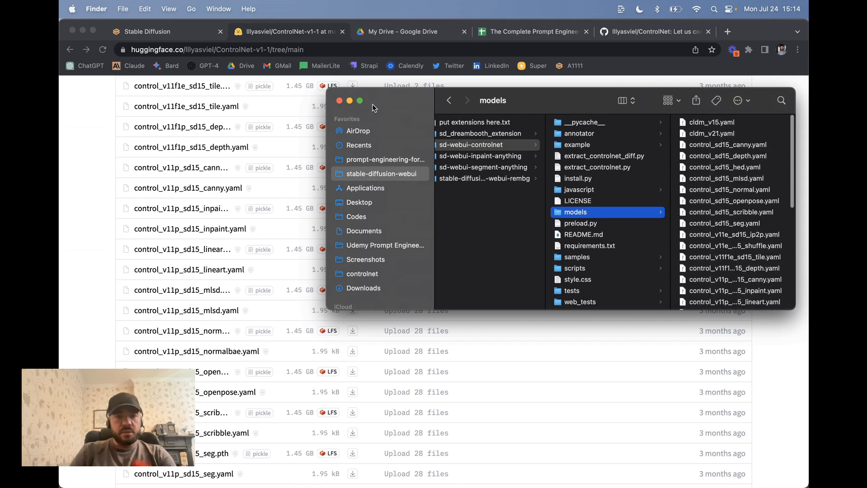
{"action": "left_click", "coordinate": [339, 100]}
- Switch back to the Stable Diffusion web UI and examine the img2img ControlNet unit's OpenPose preprocessor preview and settings
{"action": "left_click", "coordinate": [192, 36]}
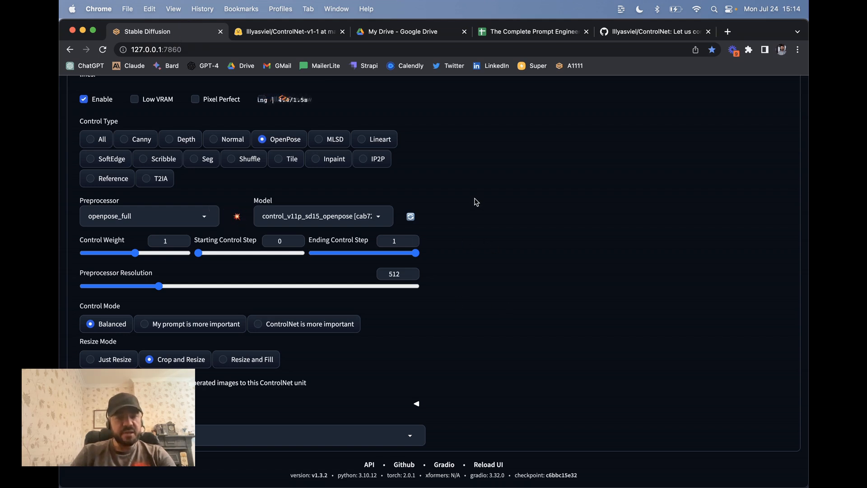
{"action": "scroll", "coordinate": [477, 203], "scroll_direction": "up", "scroll_amount": 1}
{"action": "scroll", "coordinate": [475, 200], "scroll_direction": "up", "scroll_amount": 5}
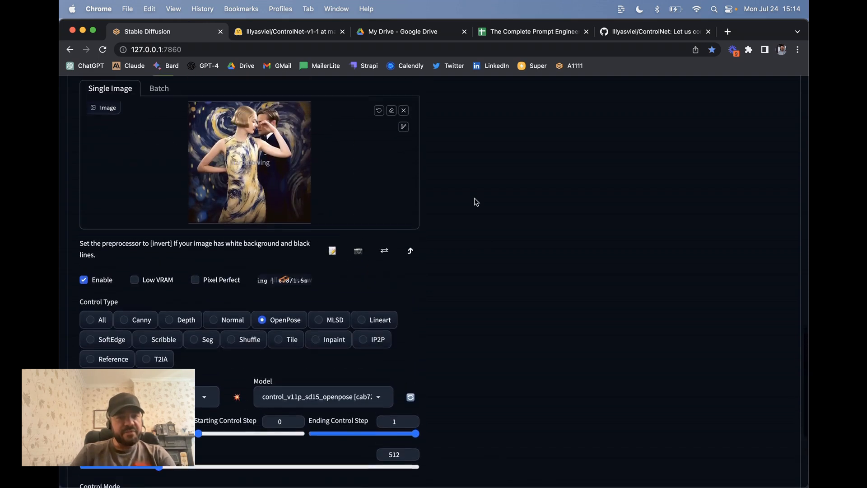
{"action": "scroll", "coordinate": [475, 200], "scroll_direction": "down", "scroll_amount": 2}
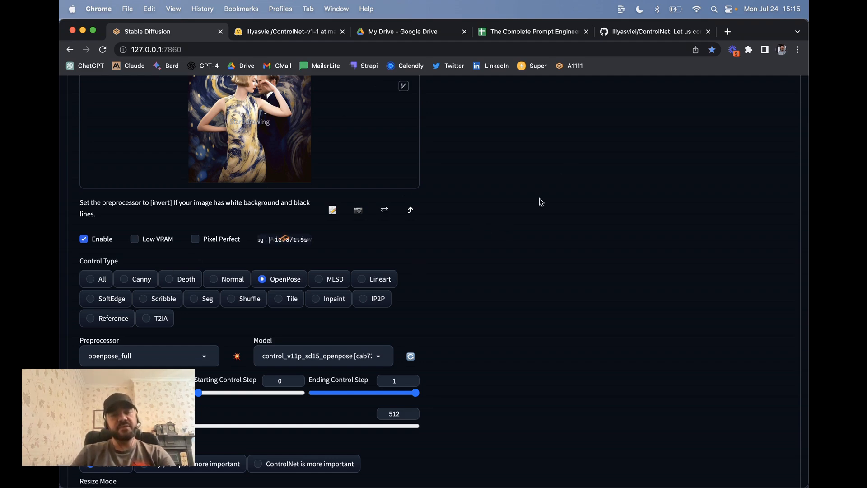
{"action": "scroll", "coordinate": [539, 198], "scroll_direction": "up", "scroll_amount": 15}
{"action": "scroll", "coordinate": [540, 202], "scroll_direction": "down", "scroll_amount": 12}
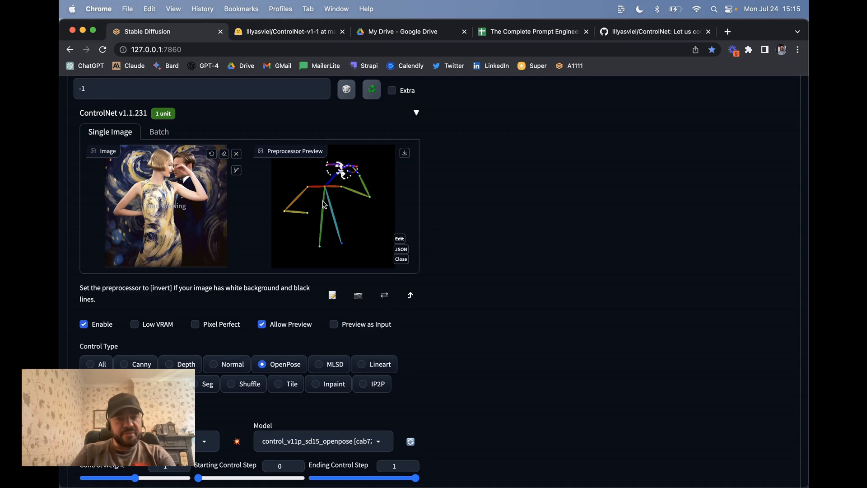
{"action": "scroll", "coordinate": [478, 240], "scroll_direction": "down", "scroll_amount": 4}
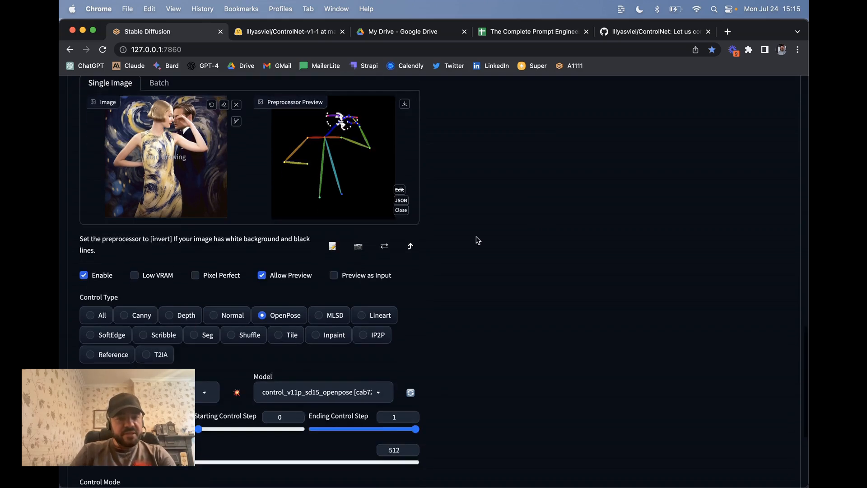
{"action": "scroll", "coordinate": [478, 240], "scroll_direction": "down", "scroll_amount": 2}
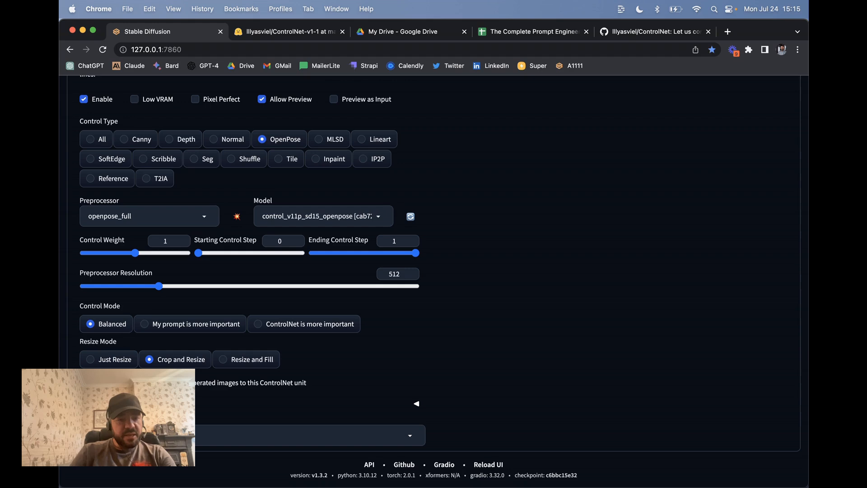
{"action": "scroll", "coordinate": [267, 237], "scroll_direction": "up", "scroll_amount": 4}
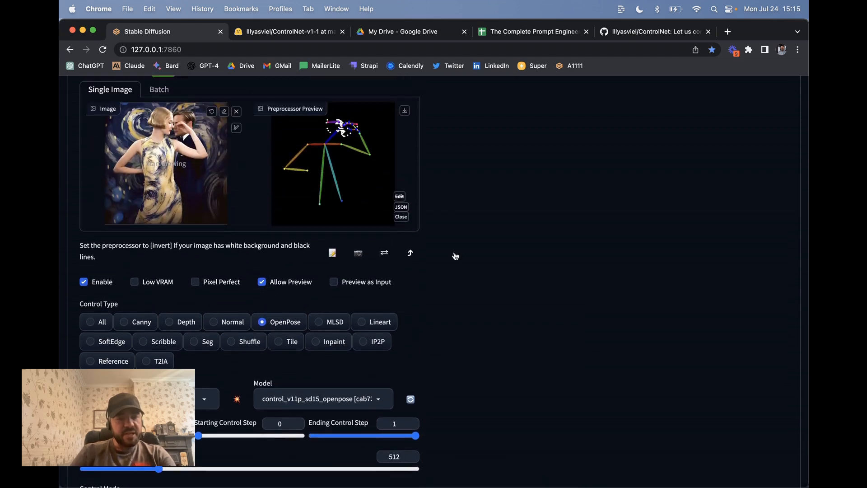
- Try to generate an img2img image from the prompt "the mona lisa" without a source image
{"action": "scroll", "coordinate": [503, 258], "scroll_direction": "up", "scroll_amount": 10}
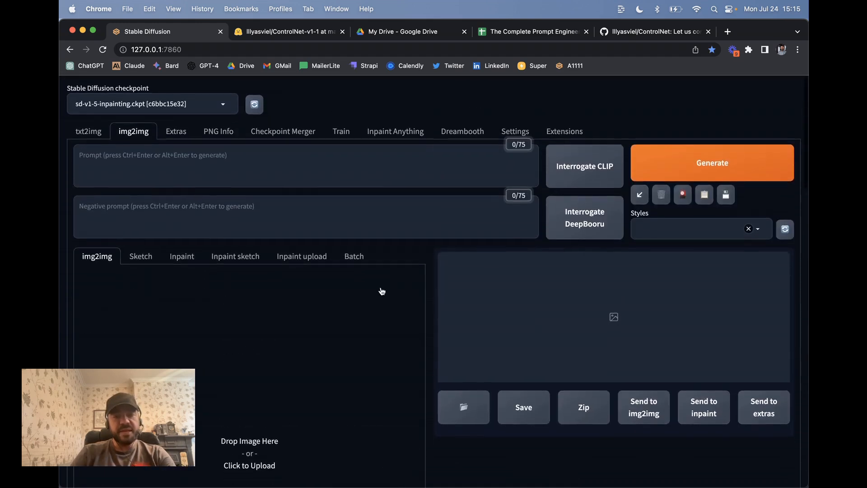
{"action": "scroll", "coordinate": [381, 291], "scroll_direction": "down", "scroll_amount": 2}
{"action": "scroll", "coordinate": [503, 253], "scroll_direction": "up", "scroll_amount": 2}
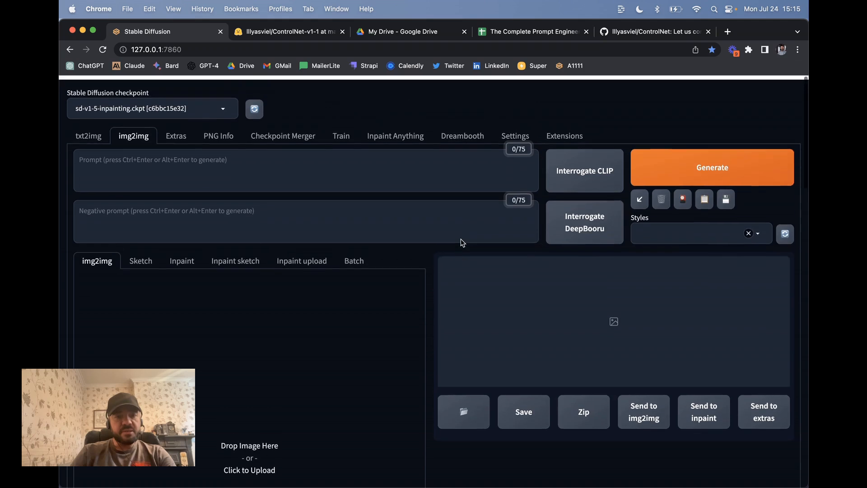
{"action": "left_click", "coordinate": [138, 165]}
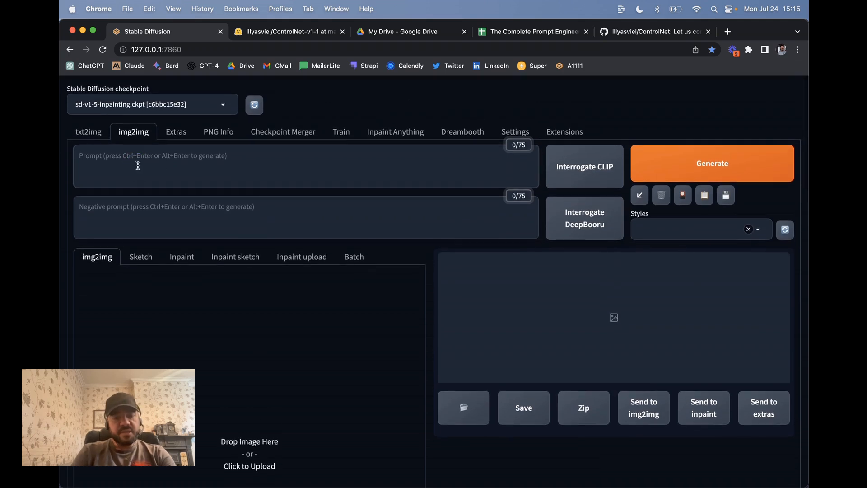
{"action": "type", "text": "the mona lisa"}
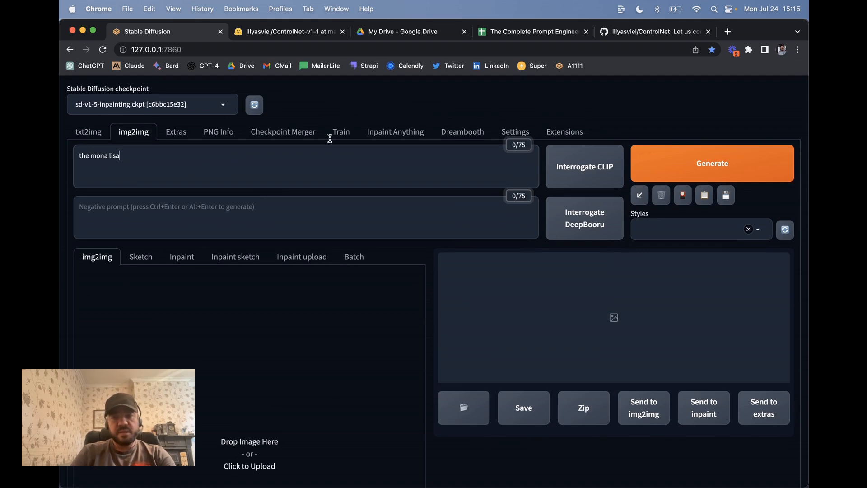
{"action": "left_click", "coordinate": [668, 160]}
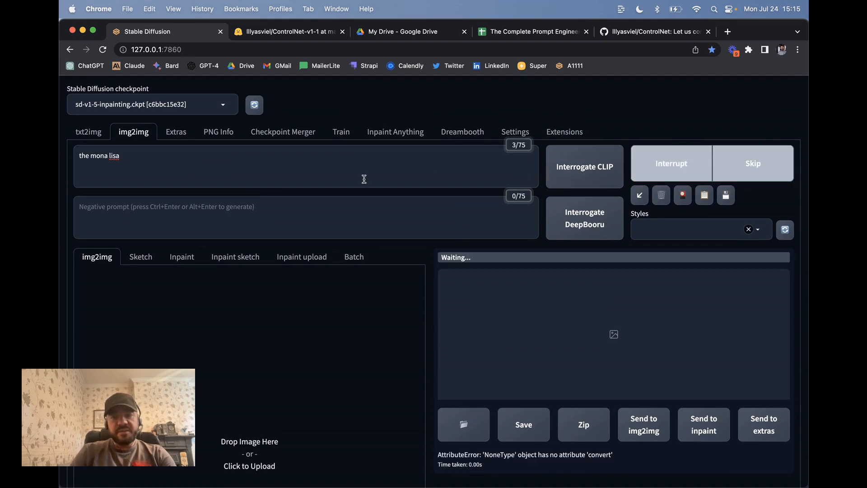
{"action": "scroll", "coordinate": [577, 331], "scroll_direction": "down", "scroll_amount": 4}
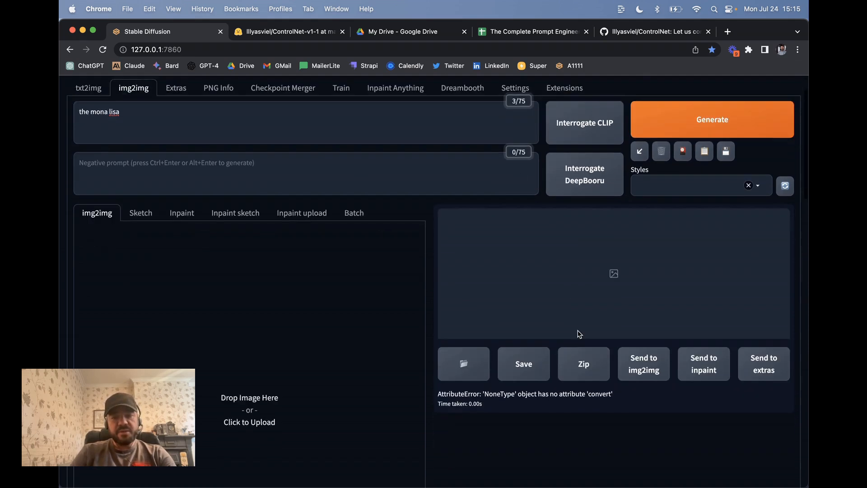
{"action": "scroll", "coordinate": [363, 301], "scroll_direction": "up", "scroll_amount": 5}
- Switch to txt2img mode and expand its ControlNet settings
{"action": "left_click", "coordinate": [76, 134]}
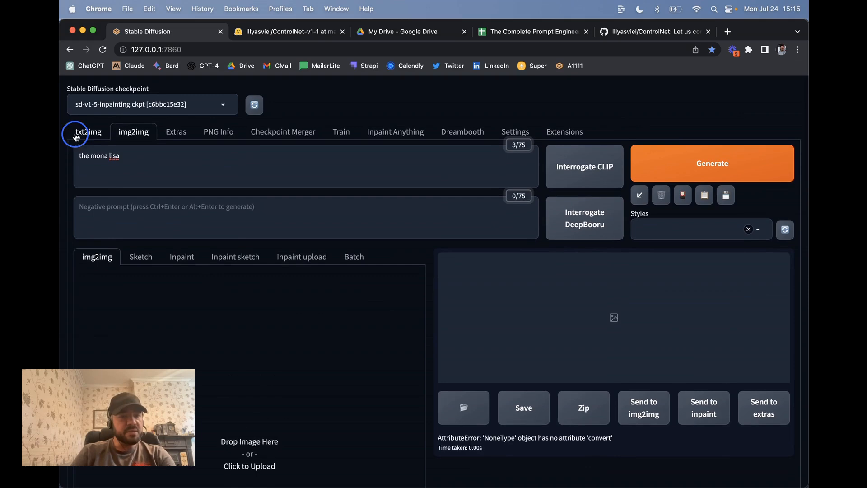
{"action": "scroll", "coordinate": [292, 296], "scroll_direction": "down", "scroll_amount": 5}
{"action": "scroll", "coordinate": [293, 297], "scroll_direction": "up", "scroll_amount": 2}
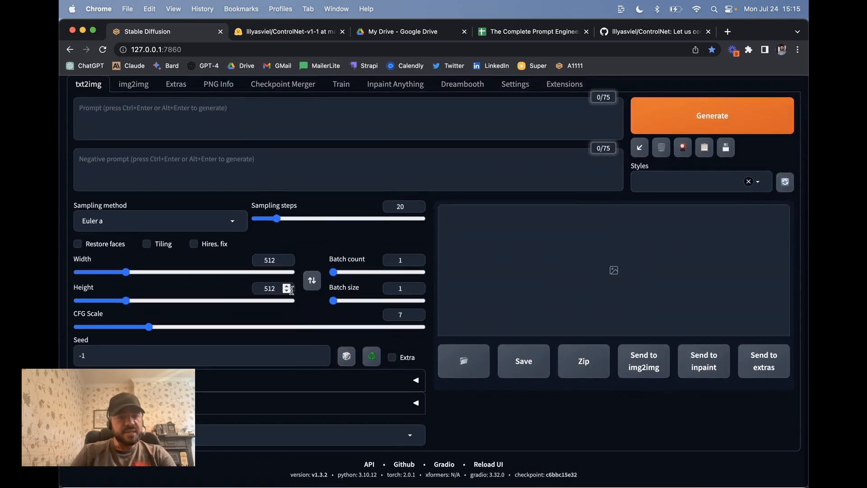
{"action": "left_click", "coordinate": [355, 380]}
{"action": "scroll", "coordinate": [356, 400], "scroll_direction": "down", "scroll_amount": 6}
{"action": "scroll", "coordinate": [357, 399], "scroll_direction": "down", "scroll_amount": 5}
{"action": "scroll", "coordinate": [227, 145], "scroll_direction": "up", "scroll_amount": 3}
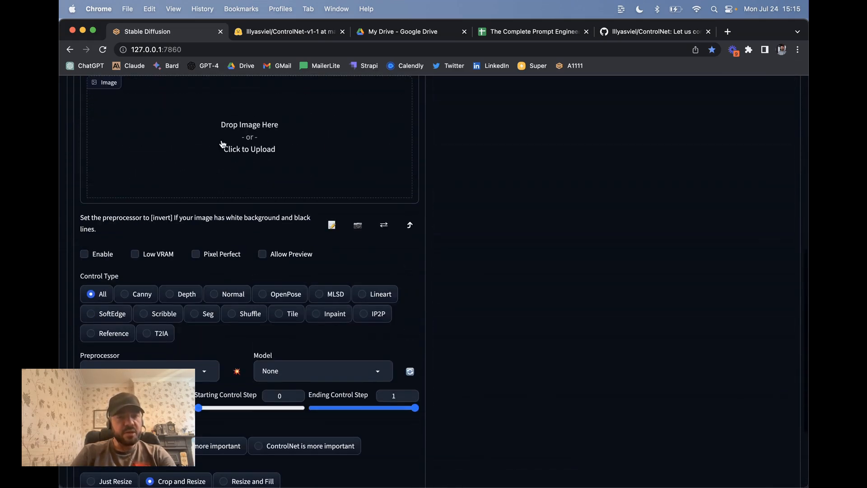
- Load the Downloads PNG of the couple with the flapper dress into the txt2img ControlNet unit and remove it again
{"action": "left_click", "coordinate": [227, 135]}
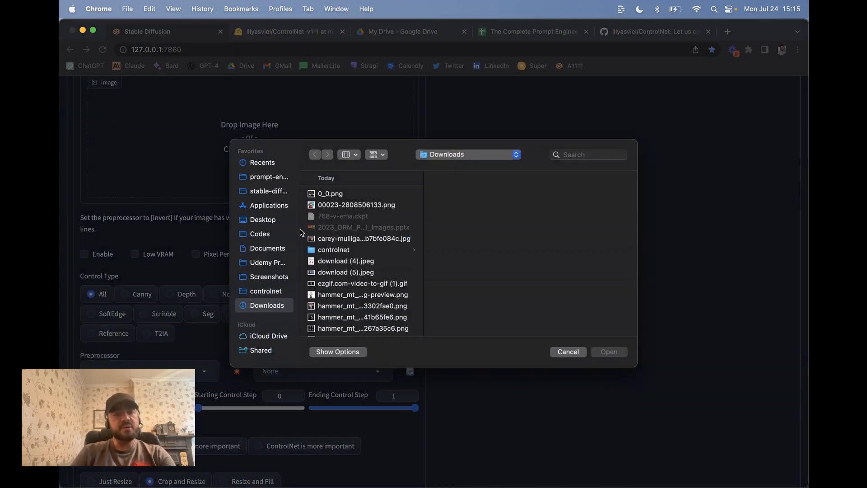
{"action": "left_click", "coordinate": [342, 274]}
{"action": "key", "text": "Down"}
{"action": "key", "text": "Down"}
{"action": "key", "text": "Down"}
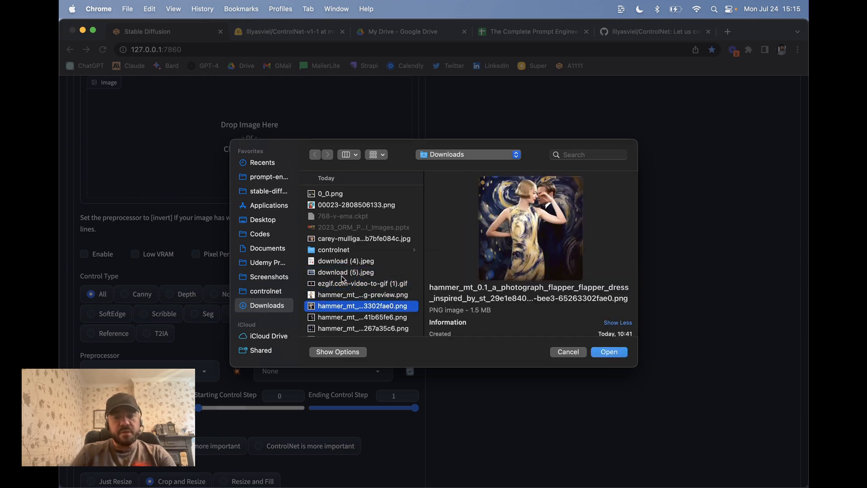
{"action": "key", "text": "Return"}
{"action": "scroll", "coordinate": [307, 244], "scroll_direction": "down", "scroll_amount": 2}
{"action": "scroll", "coordinate": [306, 244], "scroll_direction": "up", "scroll_amount": 3}
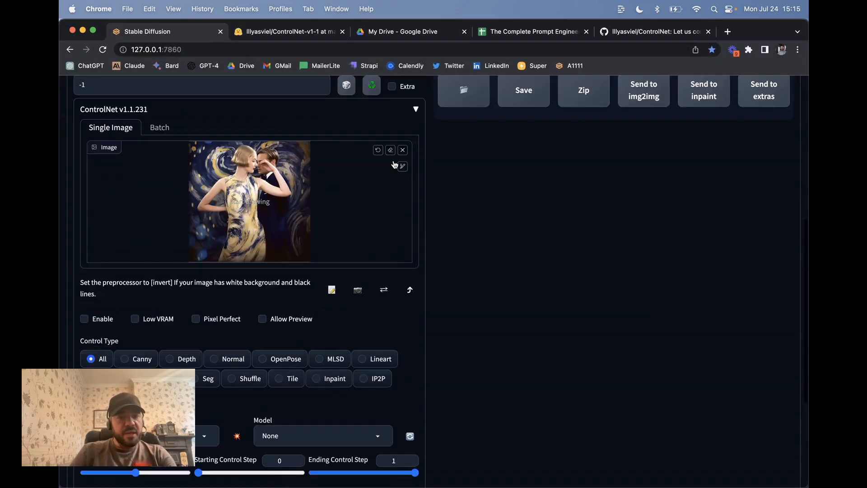
{"action": "left_click", "coordinate": [399, 149]}
- Load the cut-out PNG of the woman without a background, ending in g-preview.png, from Downloads as the ControlNet image
{"action": "left_click", "coordinate": [224, 188]}
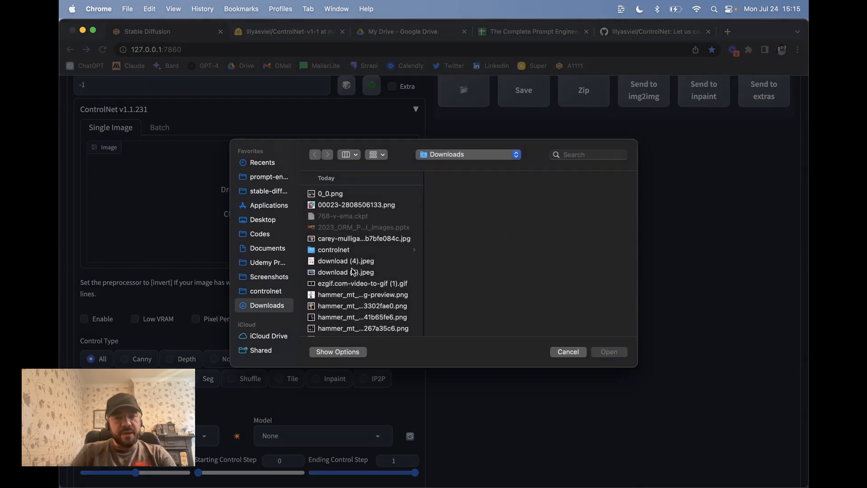
{"action": "left_click", "coordinate": [354, 297]}
{"action": "key", "text": "Return"}
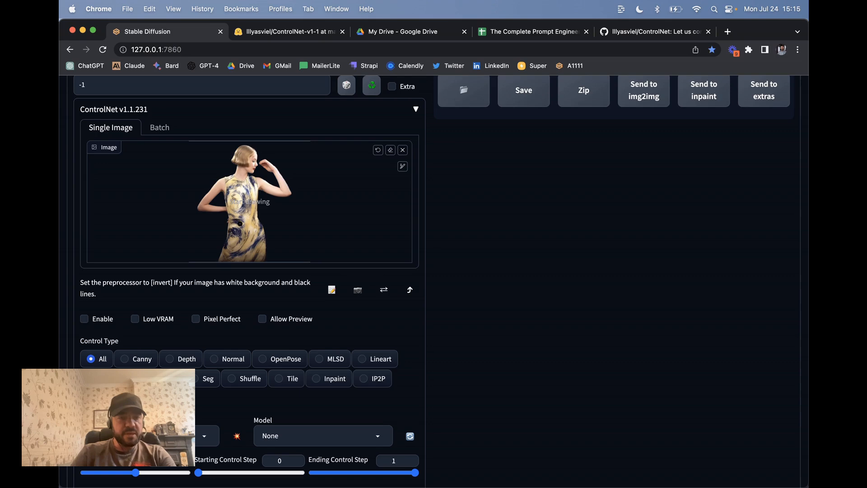
- Enable the txt2img ControlNet unit, set its control type to OpenPose and run the openpose_full preprocessor preview
{"action": "scroll", "coordinate": [252, 215], "scroll_direction": "down", "scroll_amount": 5}
{"action": "left_click", "coordinate": [85, 131]}
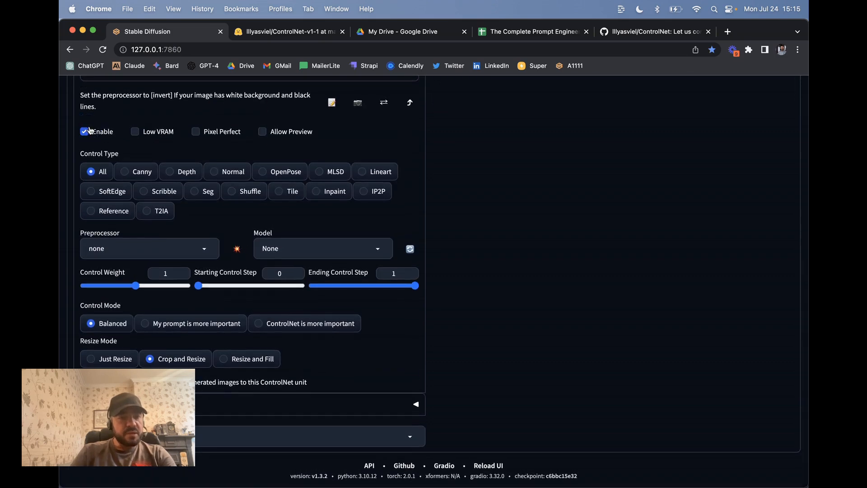
{"action": "left_click", "coordinate": [279, 172]}
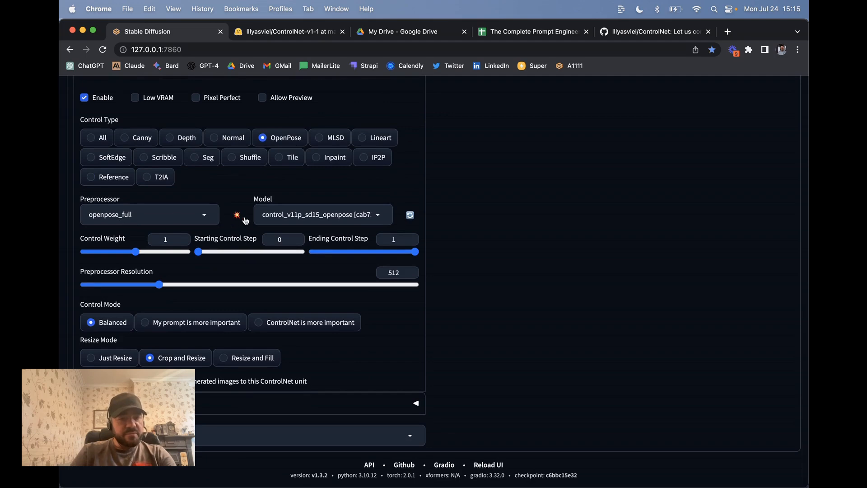
{"action": "left_click", "coordinate": [237, 216]}
{"action": "scroll", "coordinate": [409, 163], "scroll_direction": "up", "scroll_amount": 5}
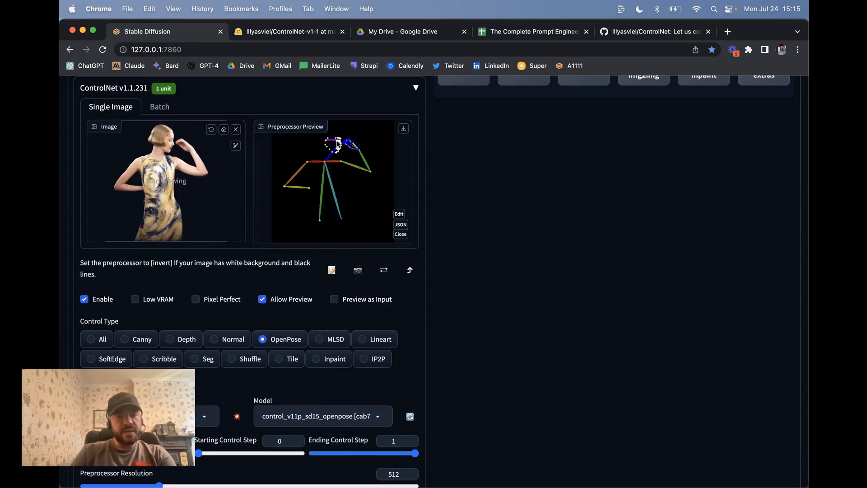
- Enter "the mona lisa" as the txt2img prompt and generate the image with the OpenPose ControlNet unit
{"action": "scroll", "coordinate": [329, 197], "scroll_direction": "up", "scroll_amount": 10}
{"action": "left_click", "coordinate": [190, 158]}
{"action": "type", "text": "the mona li"}
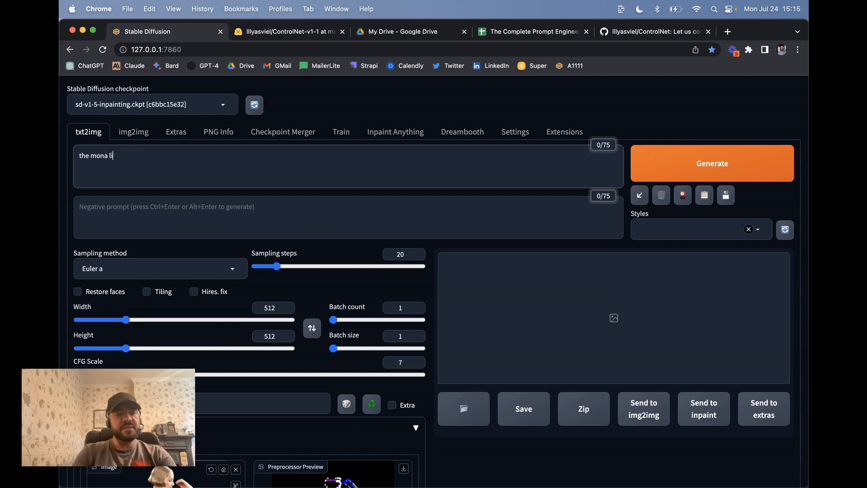
{"action": "left_click", "coordinate": [698, 163]}
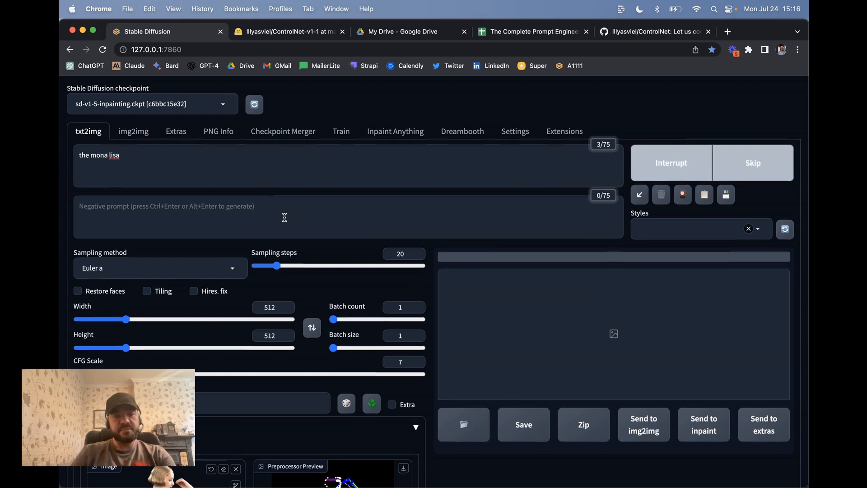
{"action": "scroll", "coordinate": [285, 218], "scroll_direction": "down", "scroll_amount": 3}
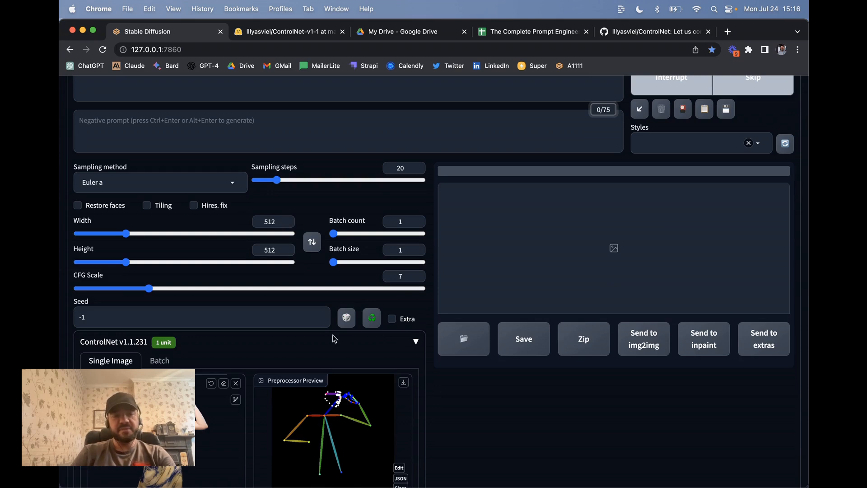
{"action": "scroll", "coordinate": [333, 338], "scroll_direction": "down", "scroll_amount": 2}
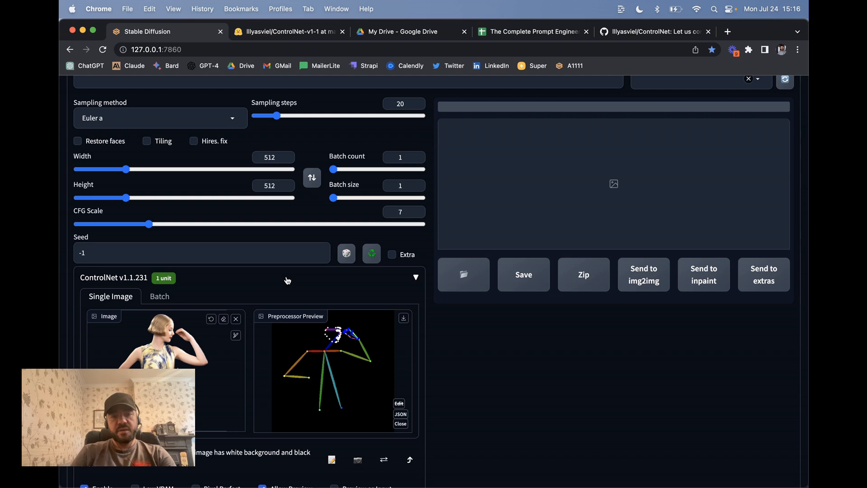
{"action": "scroll", "coordinate": [287, 280], "scroll_direction": "up", "scroll_amount": 2}
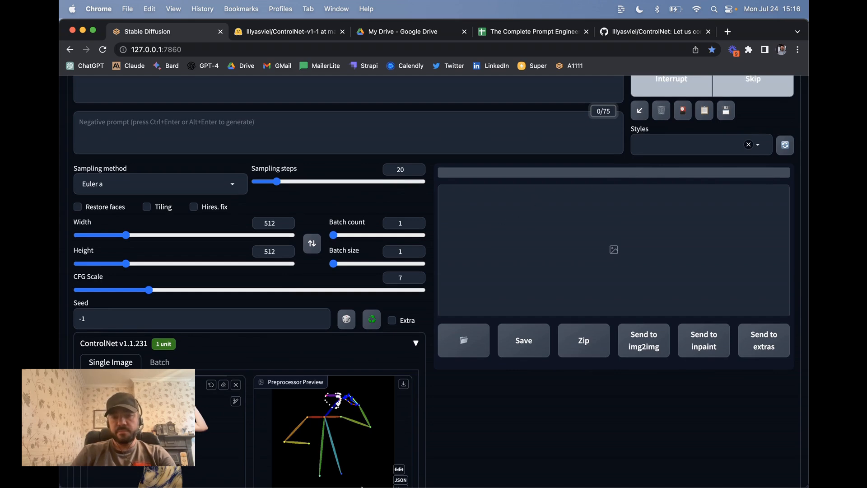
- Check the Mona Lisa generation's progress in the Terminal window and return to the browser
{"action": "mouse_move", "coordinate": [390, 472]}
{"action": "left_click", "coordinate": [268, 462]}
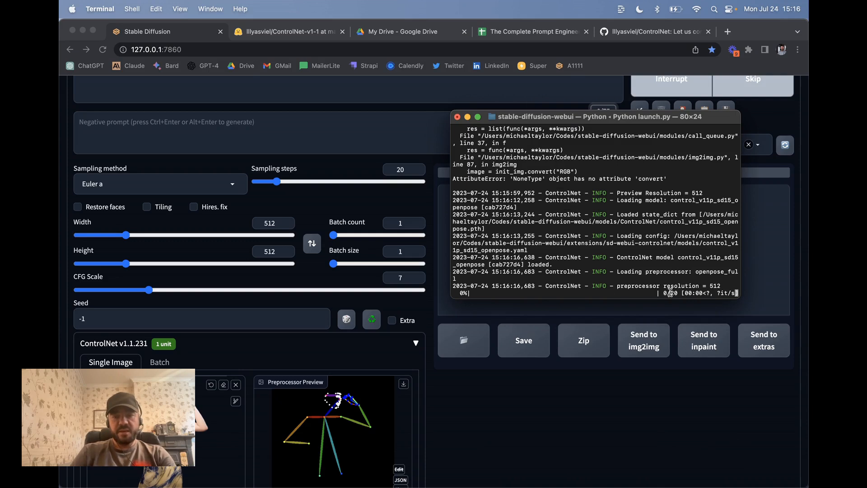
{"action": "left_click", "coordinate": [549, 400]}
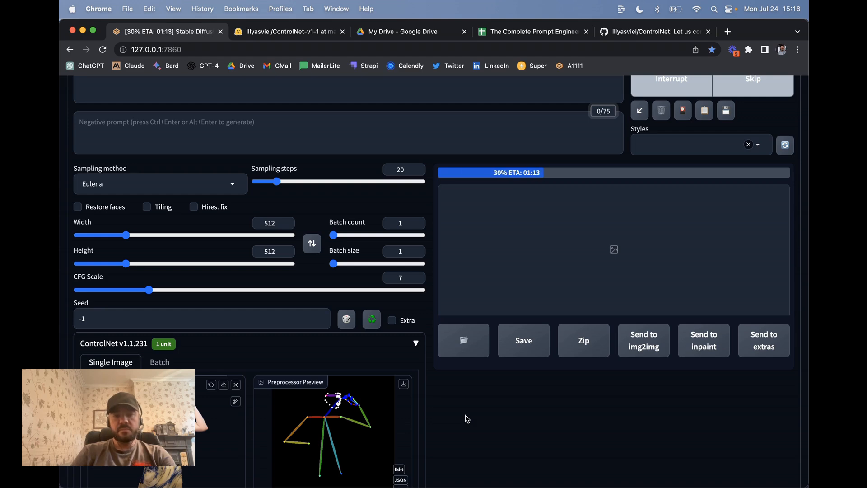
- Follow the Mona Lisa generation and compare the emerging image with the ControlNet source picture, pose preview and settings
{"action": "scroll", "coordinate": [465, 415], "scroll_direction": "down", "scroll_amount": 5}
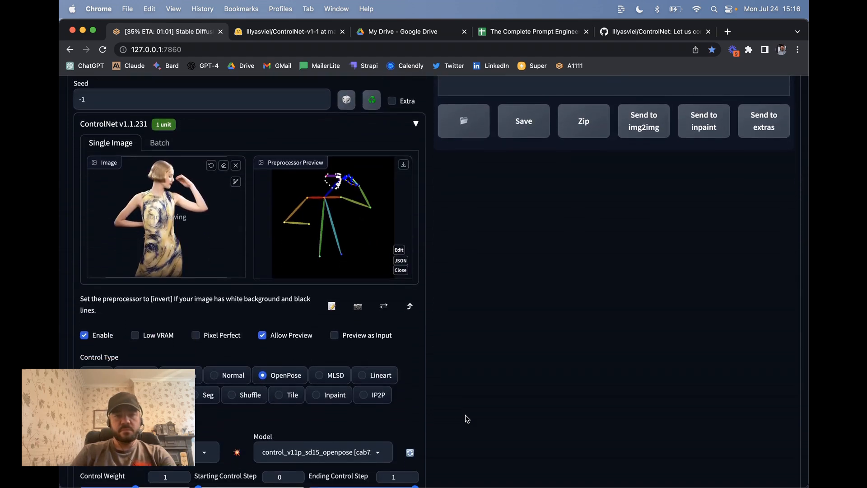
{"action": "scroll", "coordinate": [465, 415], "scroll_direction": "down", "scroll_amount": 3}
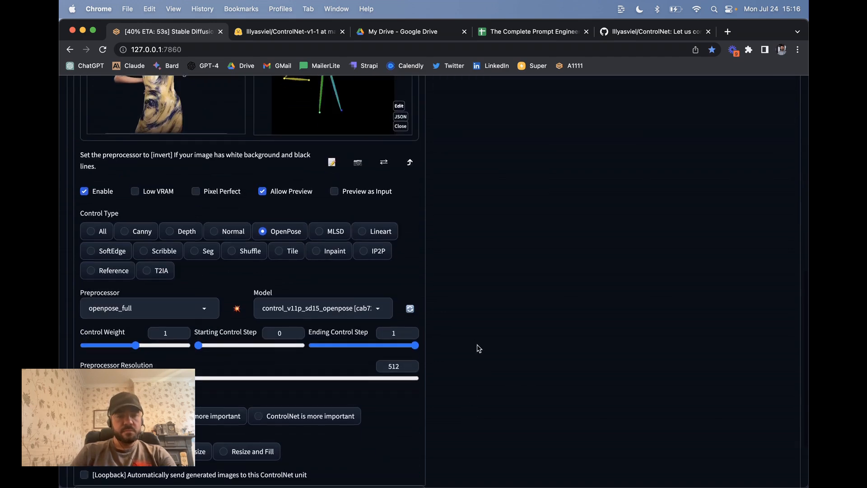
{"action": "scroll", "coordinate": [474, 378], "scroll_direction": "up", "scroll_amount": 10}
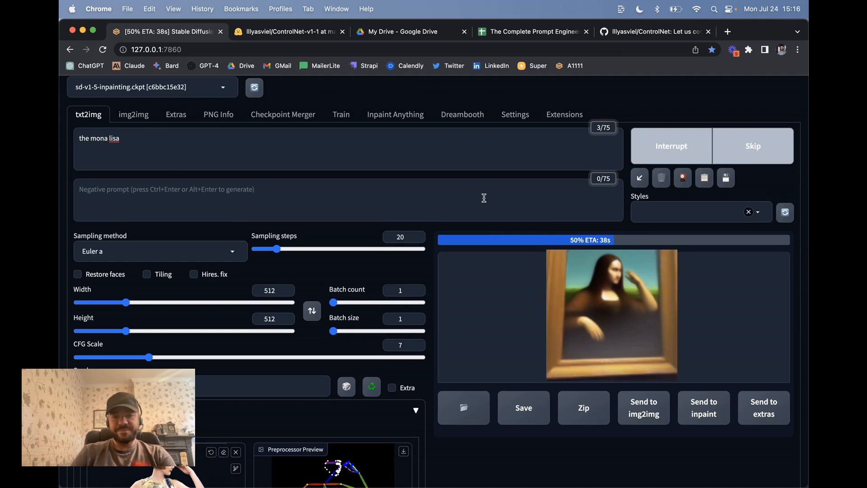
{"action": "scroll", "coordinate": [484, 198], "scroll_direction": "down", "scroll_amount": 3}
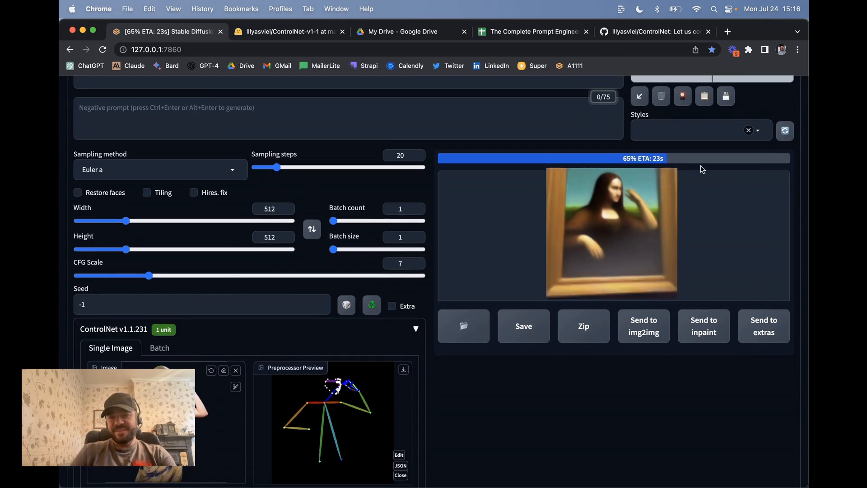
{"action": "scroll", "coordinate": [467, 408], "scroll_direction": "down", "scroll_amount": 2}
{"action": "scroll", "coordinate": [467, 408], "scroll_direction": "down", "scroll_amount": 1}
{"action": "scroll", "coordinate": [233, 269], "scroll_direction": "down", "scroll_amount": 3}
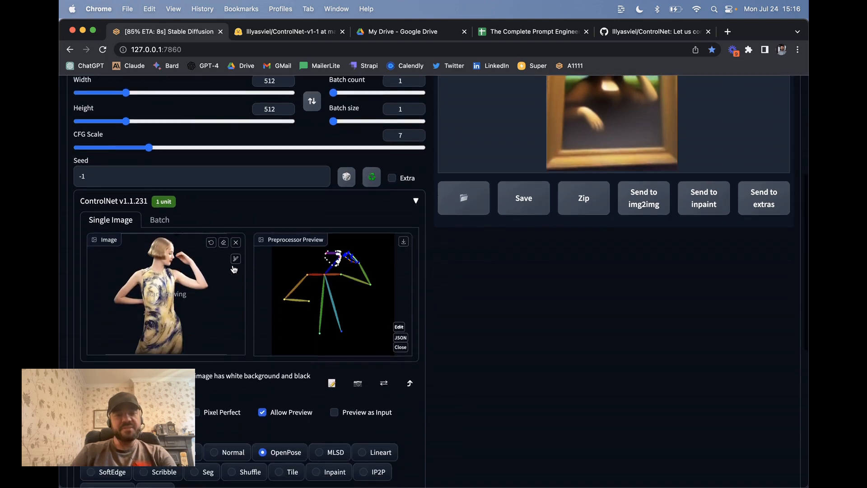
{"action": "scroll", "coordinate": [627, 290], "scroll_direction": "up", "scroll_amount": 5}
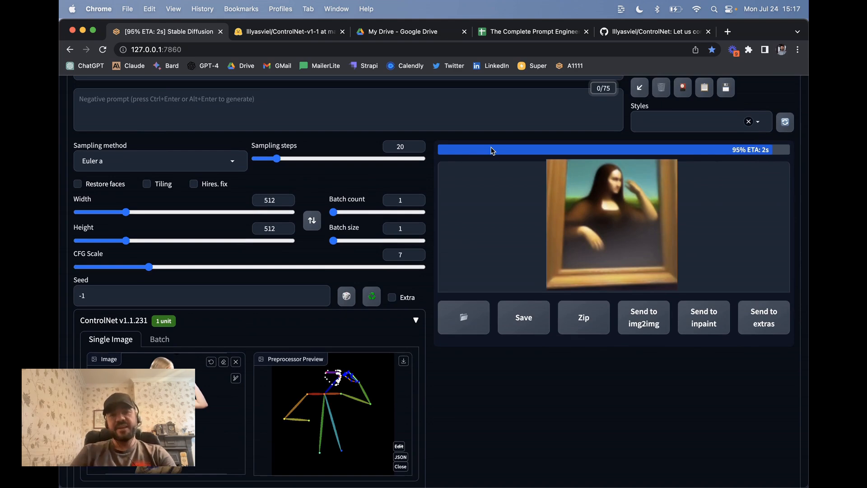
{"action": "left_click", "coordinate": [498, 191]}
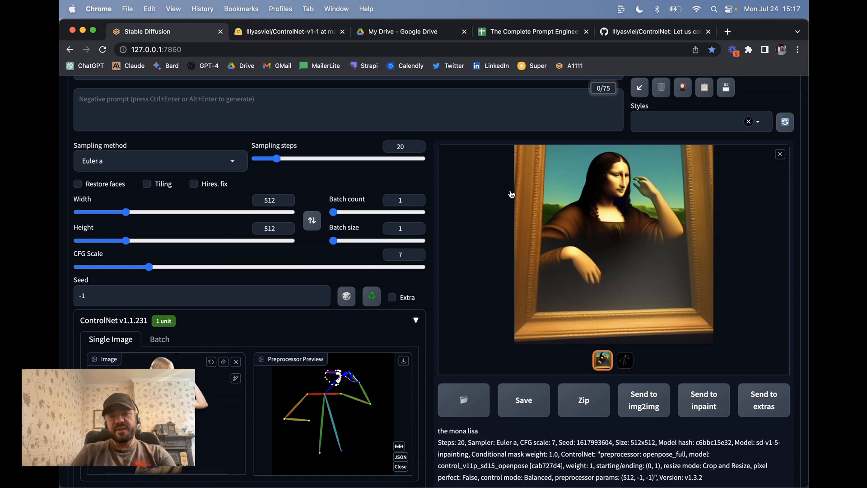
- Compare the generated Mona Lisa with the OpenPose skeleton image in the output gallery
{"action": "left_click", "coordinate": [625, 360]}
{"action": "left_click", "coordinate": [599, 361]}
{"action": "left_click", "coordinate": [625, 359]}
{"action": "left_click", "coordinate": [603, 360]}
- Examine the ControlNet unit's control types, preprocessor, model, weight, control mode and resize mode alongside the generated image
{"action": "scroll", "coordinate": [426, 333], "scroll_direction": "down", "scroll_amount": 10}
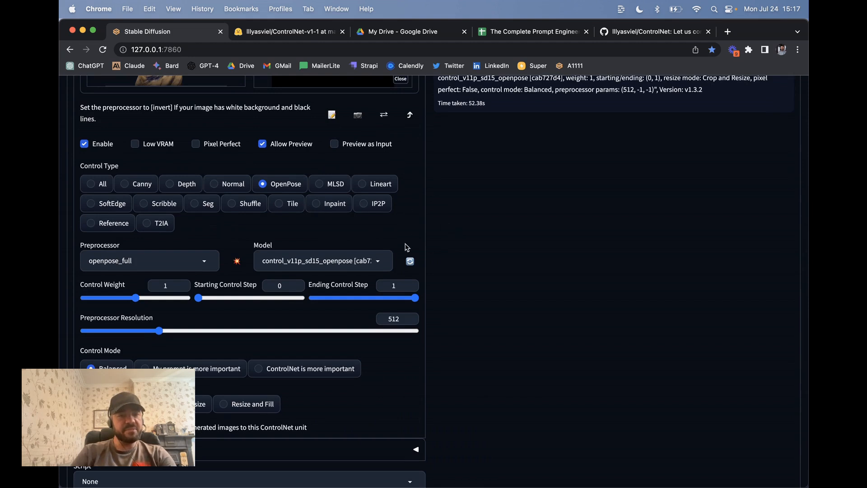
{"action": "scroll", "coordinate": [408, 247], "scroll_direction": "down", "scroll_amount": 1}
{"action": "scroll", "coordinate": [201, 172], "scroll_direction": "down", "scroll_amount": 1}
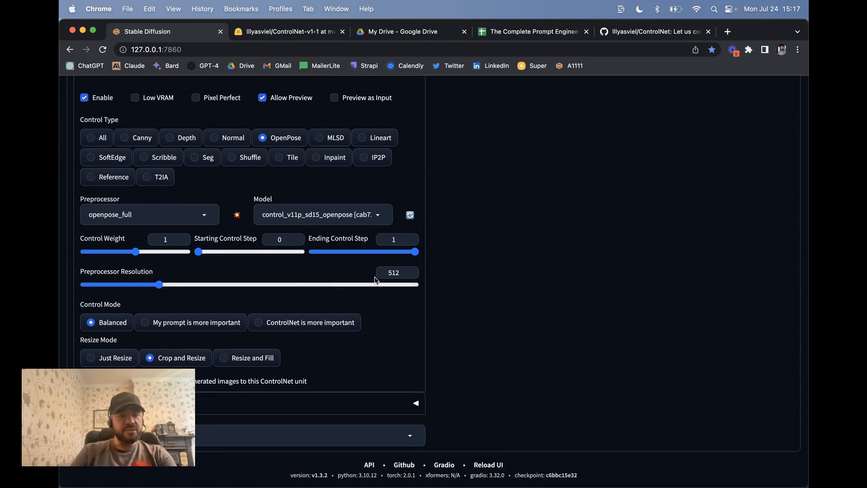
{"action": "scroll", "coordinate": [550, 231], "scroll_direction": "up", "scroll_amount": 7}
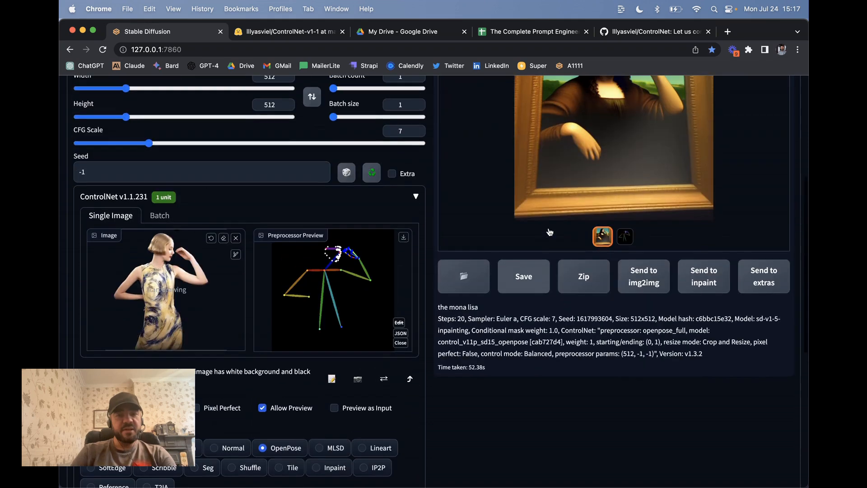
{"action": "scroll", "coordinate": [343, 315], "scroll_direction": "down", "scroll_amount": 3}
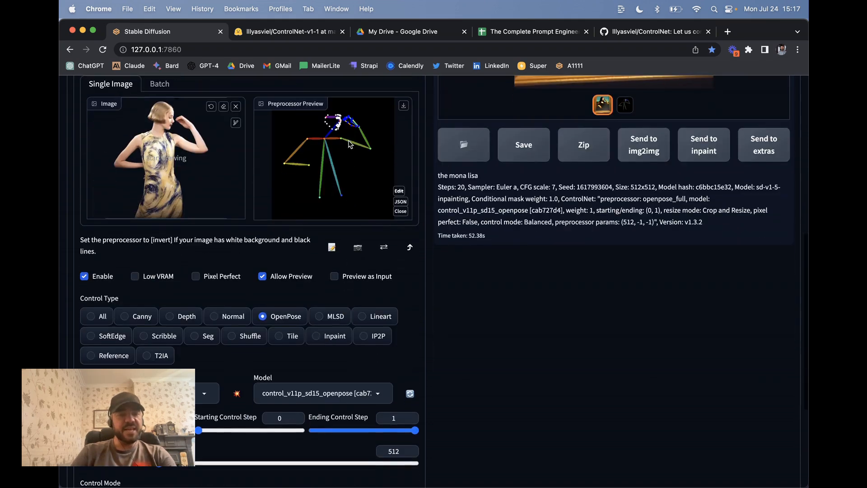
{"action": "scroll", "coordinate": [389, 371], "scroll_direction": "down", "scroll_amount": 4}
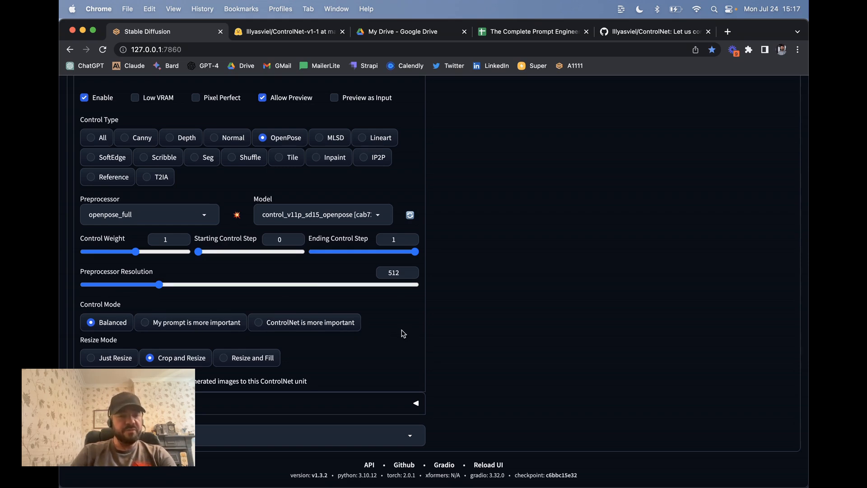
{"action": "scroll", "coordinate": [300, 321], "scroll_direction": "up", "scroll_amount": 15}
{"action": "scroll", "coordinate": [300, 320], "scroll_direction": "down", "scroll_amount": 6}
{"action": "scroll", "coordinate": [301, 323], "scroll_direction": "down", "scroll_amount": 5}
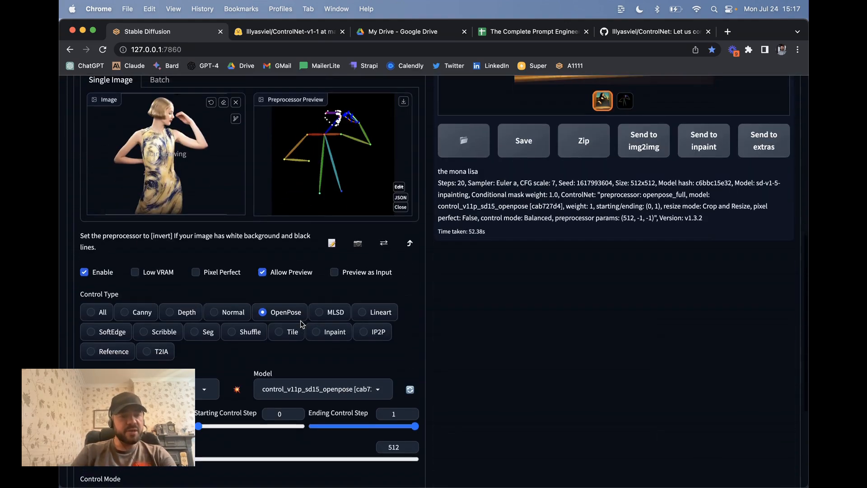
- Replace the ControlNet source image with the picture of the man playing piano before a crowd from Downloads
{"action": "scroll", "coordinate": [301, 323], "scroll_direction": "up", "scroll_amount": 2}
{"action": "scroll", "coordinate": [302, 323], "scroll_direction": "up", "scroll_amount": 1}
{"action": "left_click", "coordinate": [236, 205]}
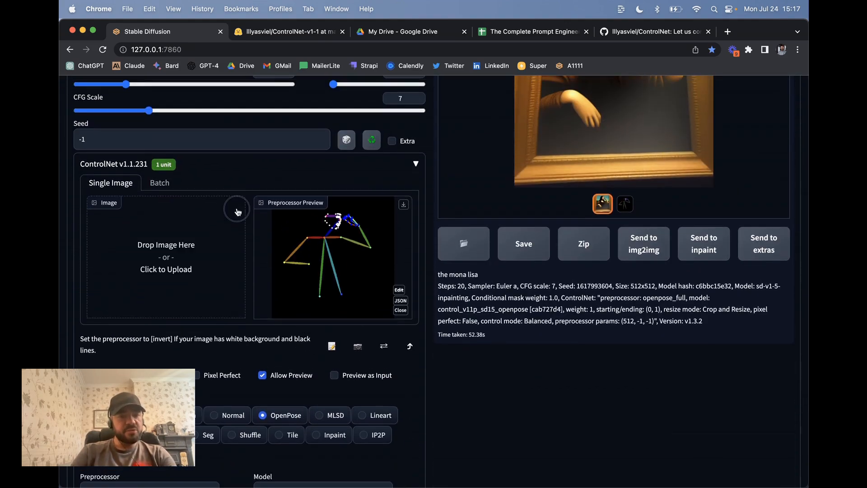
{"action": "left_click", "coordinate": [165, 261]}
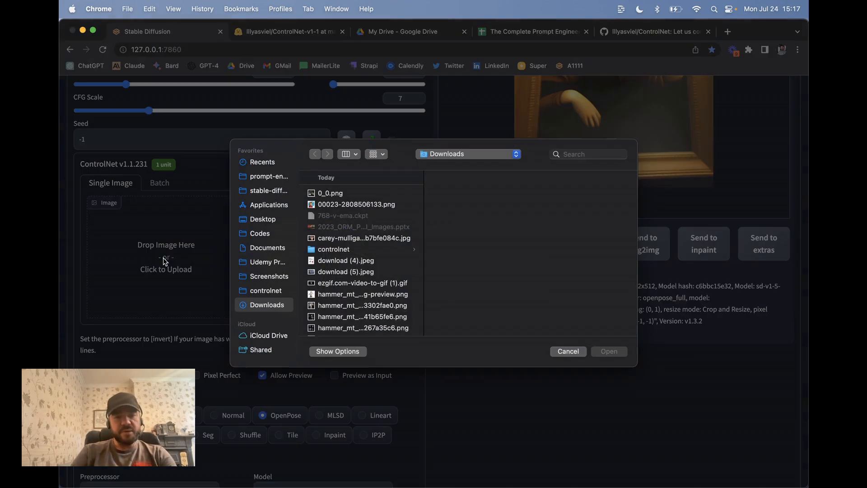
{"action": "left_click", "coordinate": [349, 294]}
{"action": "left_click", "coordinate": [346, 306]}
{"action": "key", "text": "Down"}
{"action": "key", "text": "Down"}
{"action": "key", "text": "Down"}
{"action": "key", "text": "Down"}
{"action": "key", "text": "Down"}
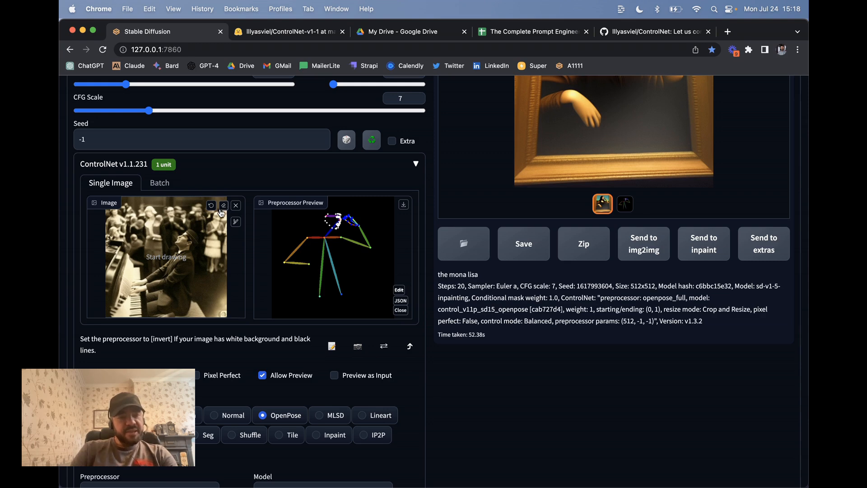
- Set the ControlNet control type to Depth, keep the depth_midas preprocessor and sd15_depth model, and run the preprocessor preview
{"action": "scroll", "coordinate": [271, 329], "scroll_direction": "down", "scroll_amount": 5}
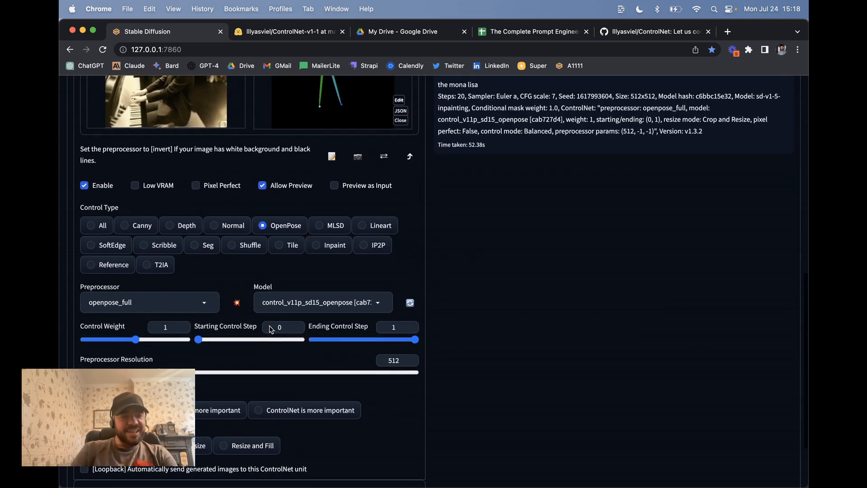
{"action": "scroll", "coordinate": [212, 180], "scroll_direction": "up", "scroll_amount": 3}
{"action": "scroll", "coordinate": [213, 246], "scroll_direction": "down", "scroll_amount": 3}
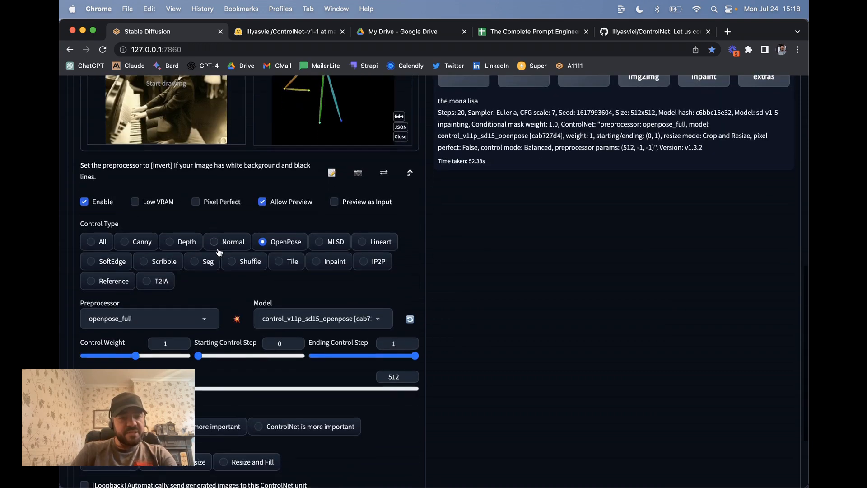
{"action": "left_click", "coordinate": [185, 246]}
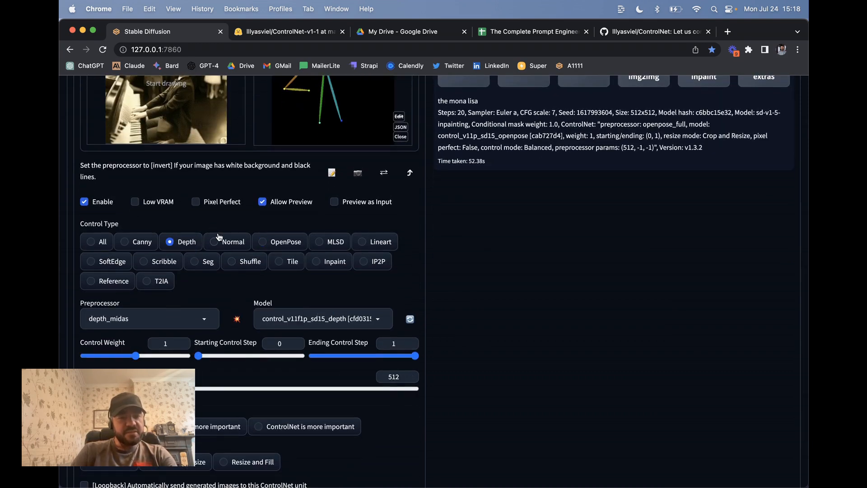
{"action": "scroll", "coordinate": [218, 237], "scroll_direction": "down", "scroll_amount": 3}
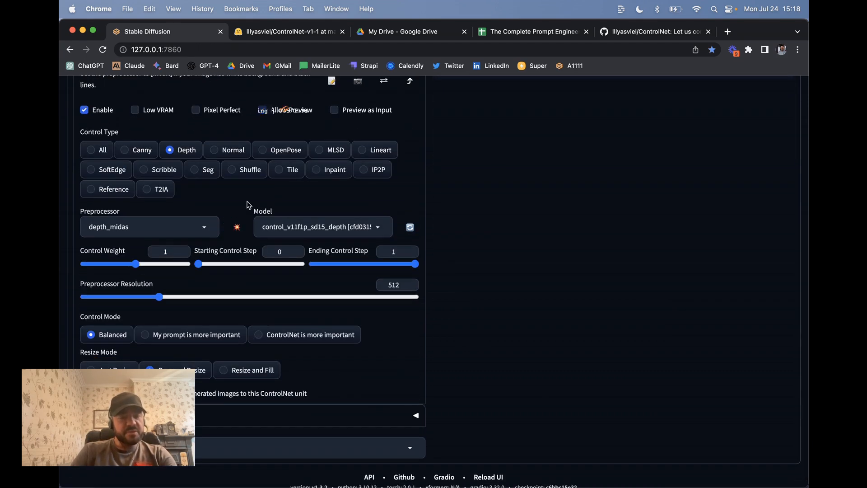
{"action": "left_click", "coordinate": [167, 228]}
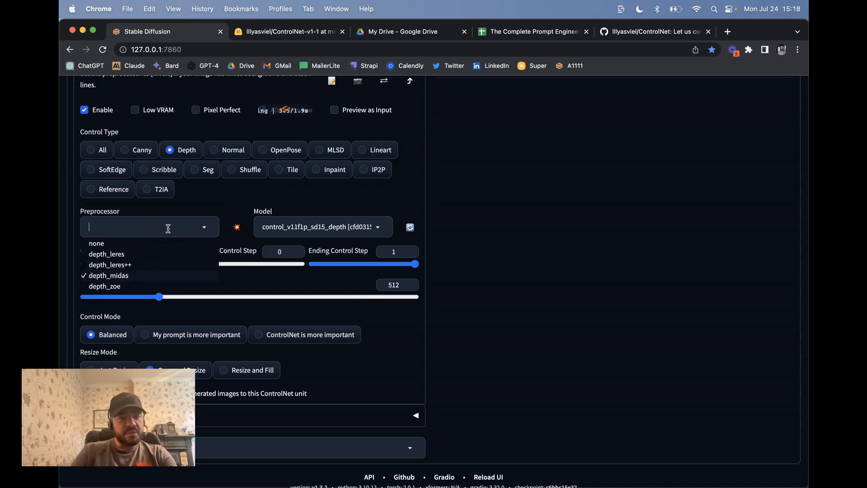
{"action": "left_click", "coordinate": [185, 208]}
{"action": "left_click", "coordinate": [324, 235]}
{"action": "left_click", "coordinate": [324, 204]}
{"action": "scroll", "coordinate": [323, 204], "scroll_direction": "up", "scroll_amount": 2}
{"action": "scroll", "coordinate": [324, 217], "scroll_direction": "up", "scroll_amount": 3}
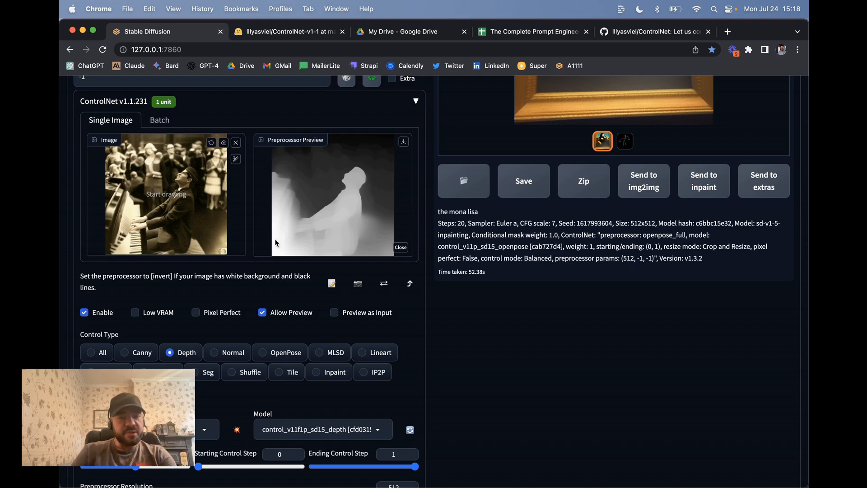
- Replace the prompt with "man playing piano in kings cross train station" and generate the image with the Depth unit
{"action": "scroll", "coordinate": [277, 278], "scroll_direction": "up", "scroll_amount": 10}
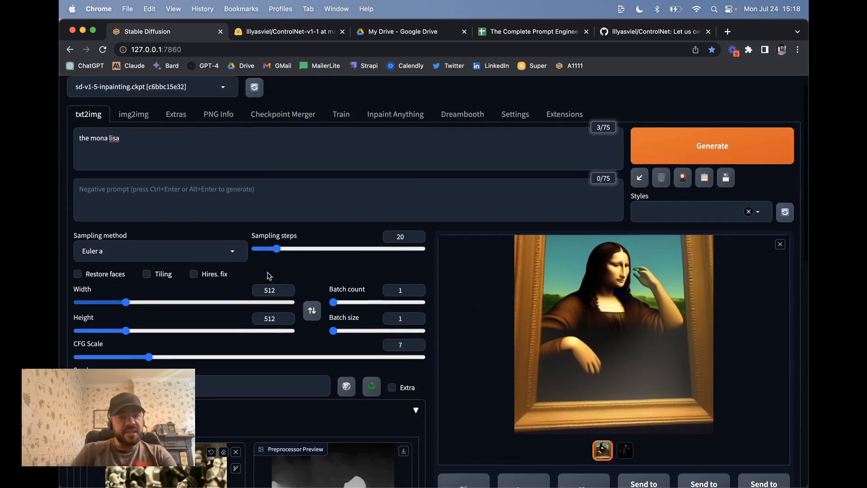
{"action": "scroll", "coordinate": [232, 242], "scroll_direction": "down", "scroll_amount": 5}
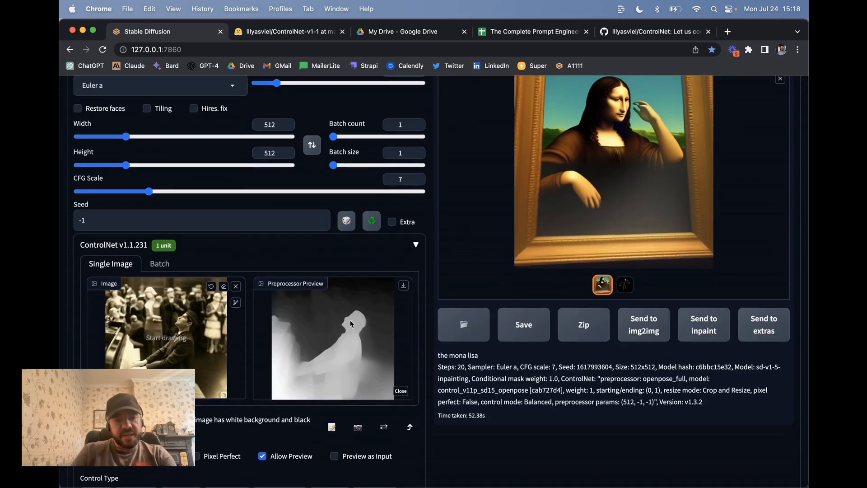
{"action": "scroll", "coordinate": [260, 269], "scroll_direction": "down", "scroll_amount": 2}
{"action": "scroll", "coordinate": [259, 269], "scroll_direction": "up", "scroll_amount": 6}
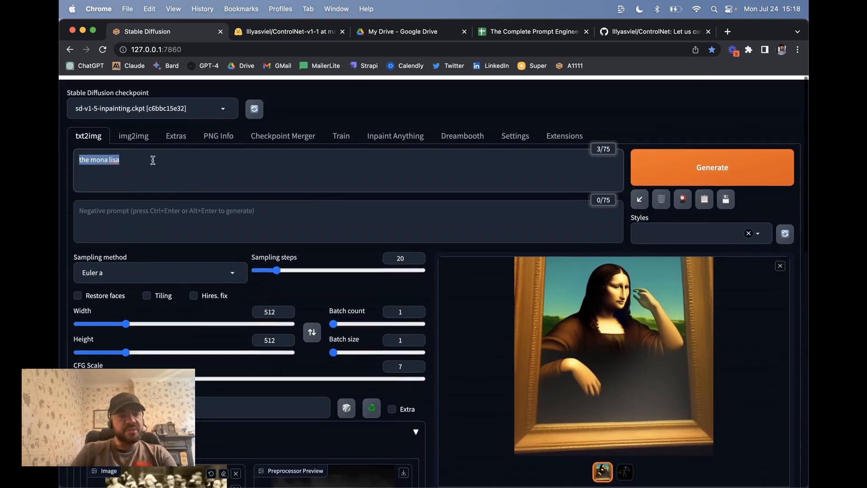
{"action": "type", "text": "man playing"}
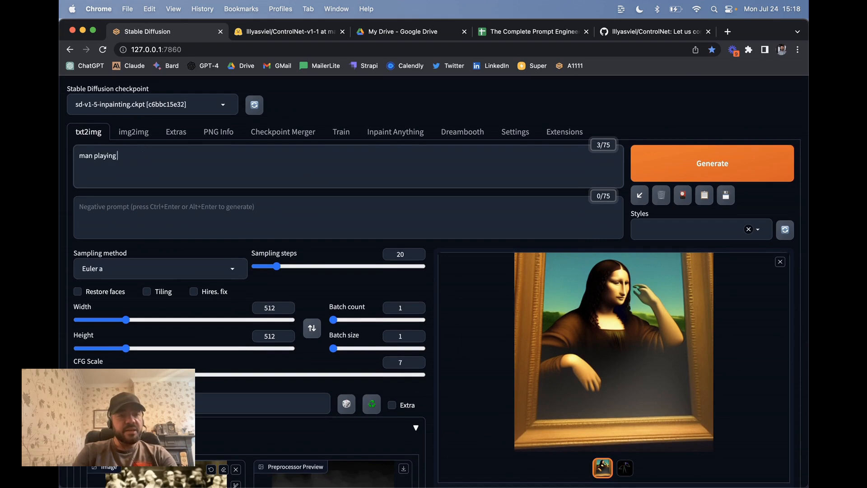
{"action": "type", "text": " piano in kings cross train station"}
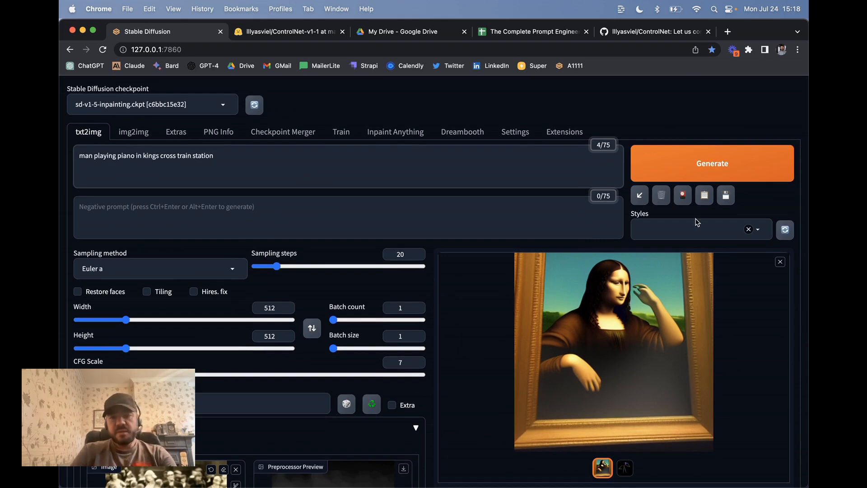
{"action": "left_click", "coordinate": [697, 164]}
- Compare the generated piano player image with the source picture and the depth map preview
{"action": "scroll", "coordinate": [337, 220], "scroll_direction": "down", "scroll_amount": 3}
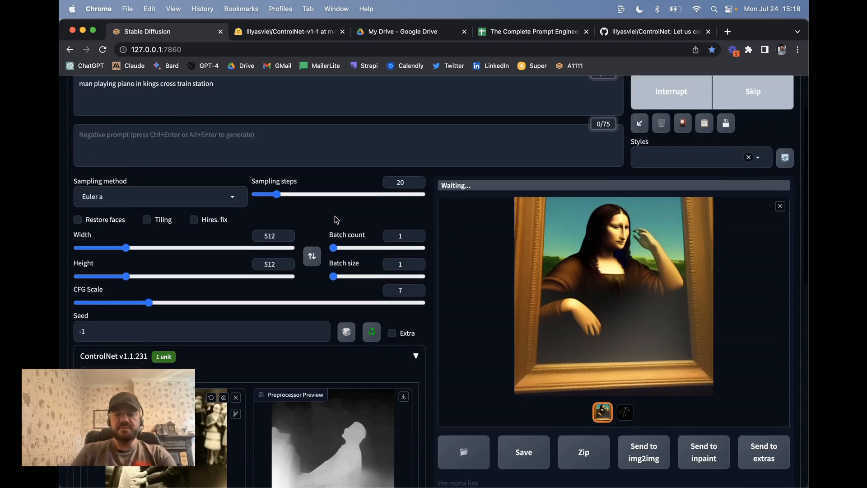
{"action": "scroll", "coordinate": [336, 220], "scroll_direction": "down", "scroll_amount": 4}
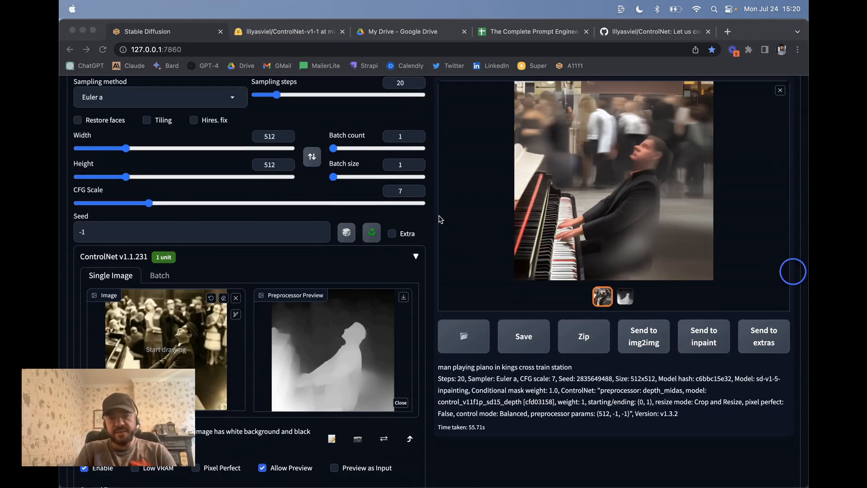
{"action": "scroll", "coordinate": [457, 194], "scroll_direction": "up", "scroll_amount": 3}
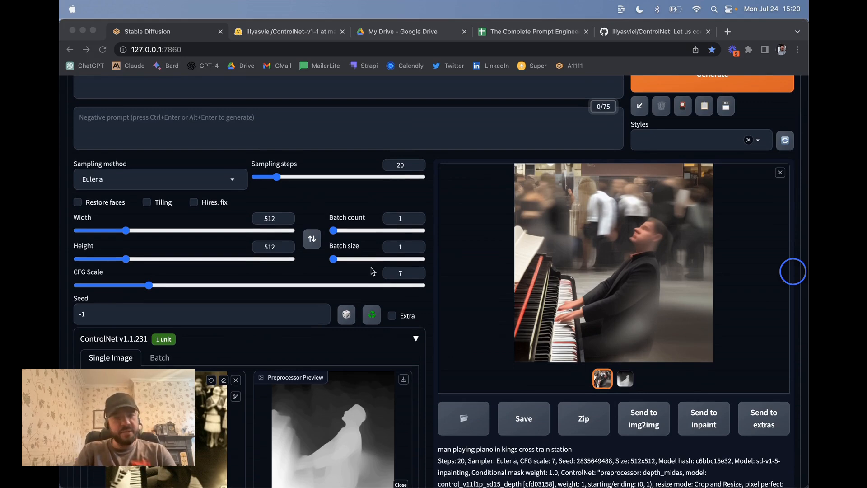
{"action": "scroll", "coordinate": [607, 299], "scroll_direction": "down", "scroll_amount": 3}
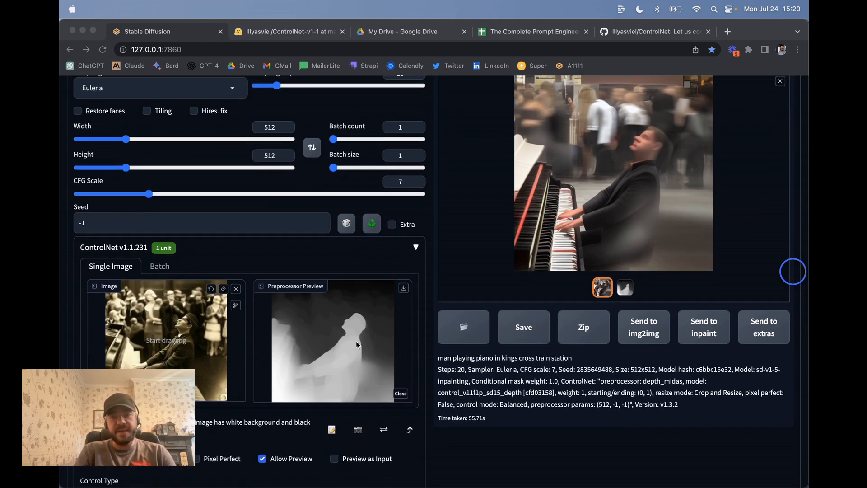
{"action": "scroll", "coordinate": [378, 335], "scroll_direction": "up", "scroll_amount": 1}
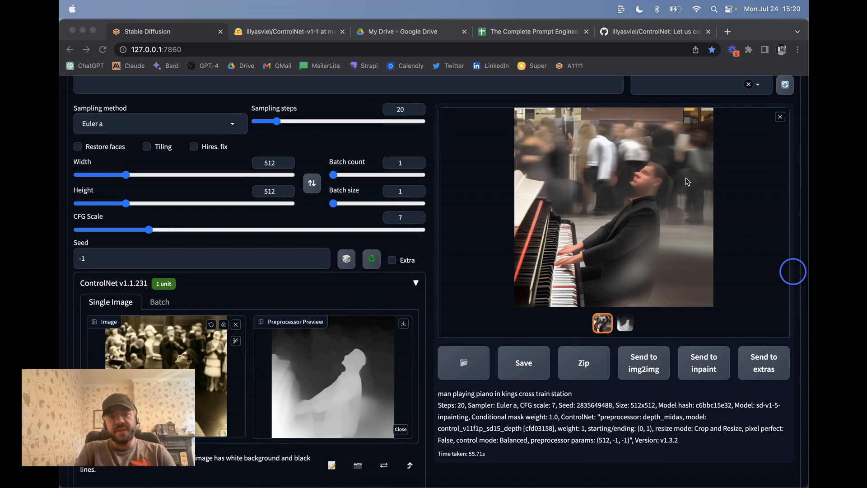
- Remove the piano player picture from the ControlNet unit and set the control type to SoftEdge
{"action": "scroll", "coordinate": [308, 250], "scroll_direction": "down", "scroll_amount": 5}
{"action": "left_click", "coordinate": [236, 179]}
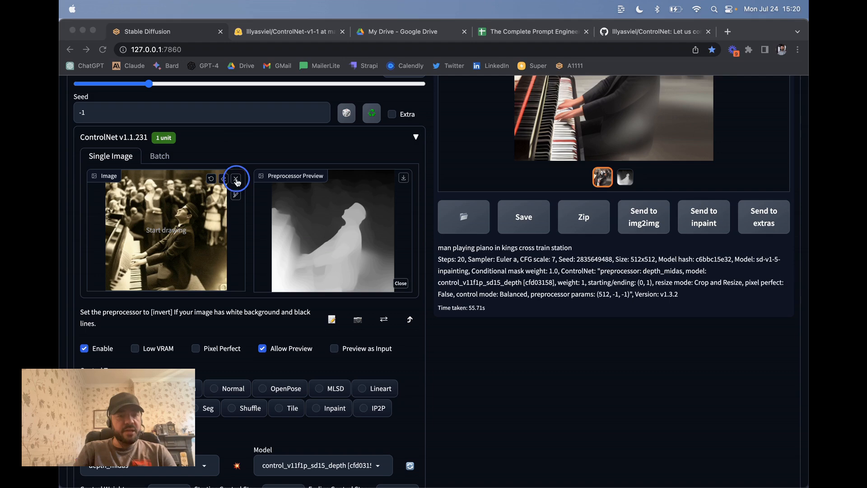
{"action": "left_click", "coordinate": [236, 178]}
{"action": "scroll", "coordinate": [239, 261], "scroll_direction": "down", "scroll_amount": 6}
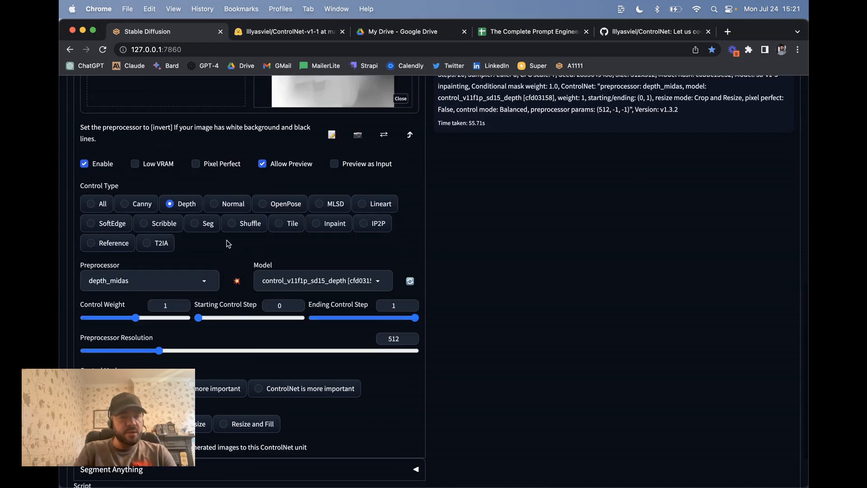
{"action": "left_click", "coordinate": [118, 229]}
- Load the headshot JPEG of the bearded man with crossed arms from Downloads as the ControlNet source image
{"action": "scroll", "coordinate": [205, 180], "scroll_direction": "up", "scroll_amount": 5}
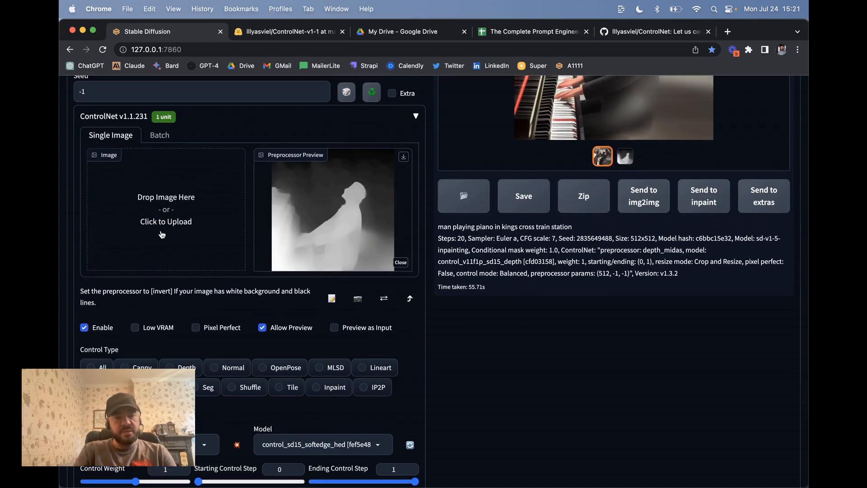
{"action": "left_click", "coordinate": [179, 197]}
{"action": "scroll", "coordinate": [355, 236], "scroll_direction": "down", "scroll_amount": 5}
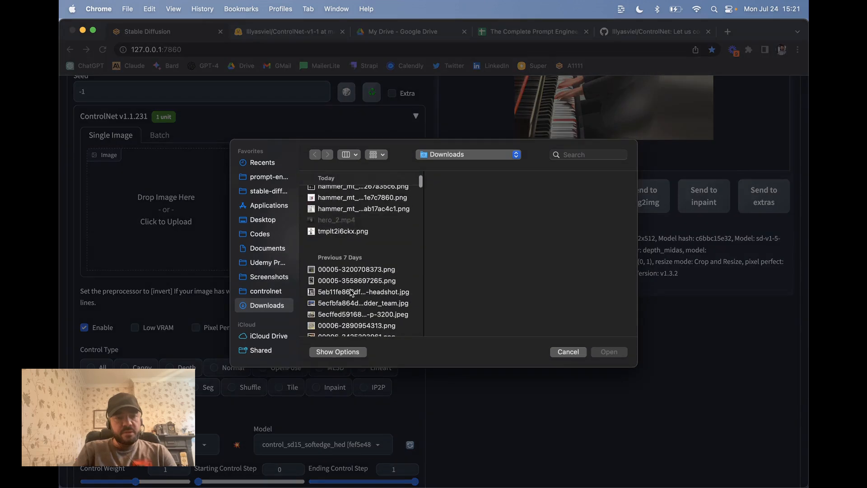
{"action": "left_click", "coordinate": [354, 291]}
{"action": "scroll", "coordinate": [354, 291], "scroll_direction": "down", "scroll_amount": 1}
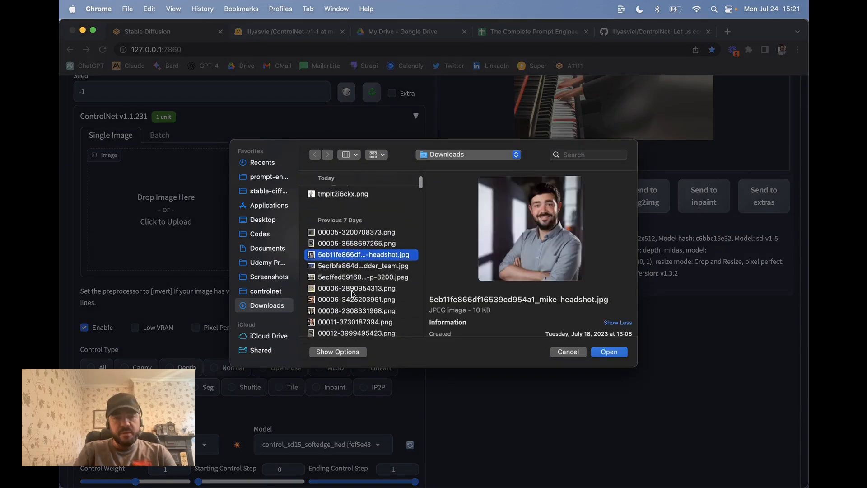
{"action": "left_click", "coordinate": [350, 264]}
{"action": "left_click", "coordinate": [353, 252]}
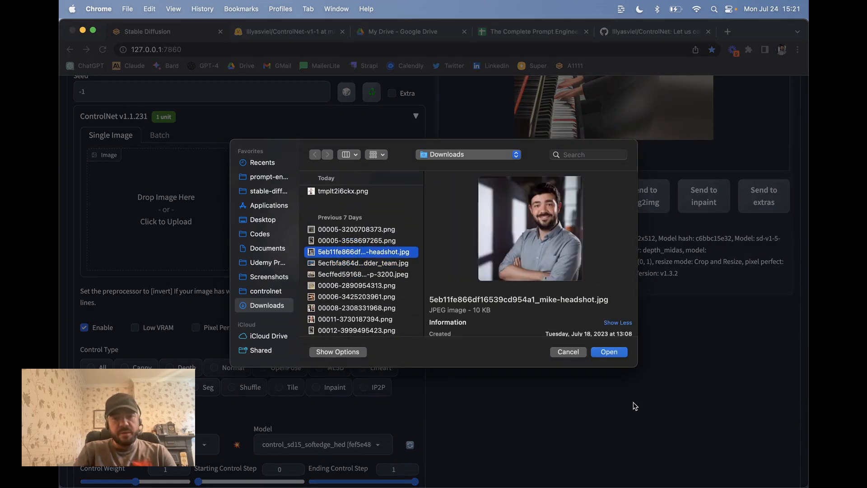
{"action": "left_click", "coordinate": [608, 351]}
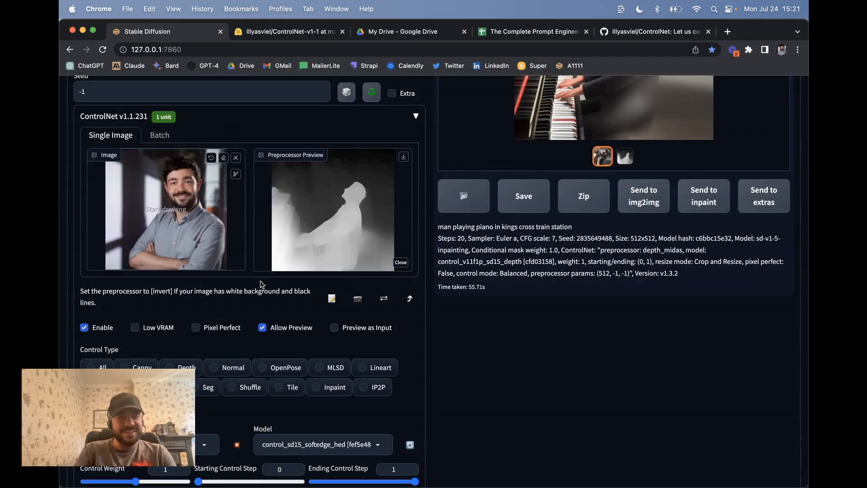
- Set the SoftEdge preprocessor to softedge_hed, keep the control_sd15_softedge_hed model, and run the preprocessor preview
{"action": "scroll", "coordinate": [253, 285], "scroll_direction": "down", "scroll_amount": 5}
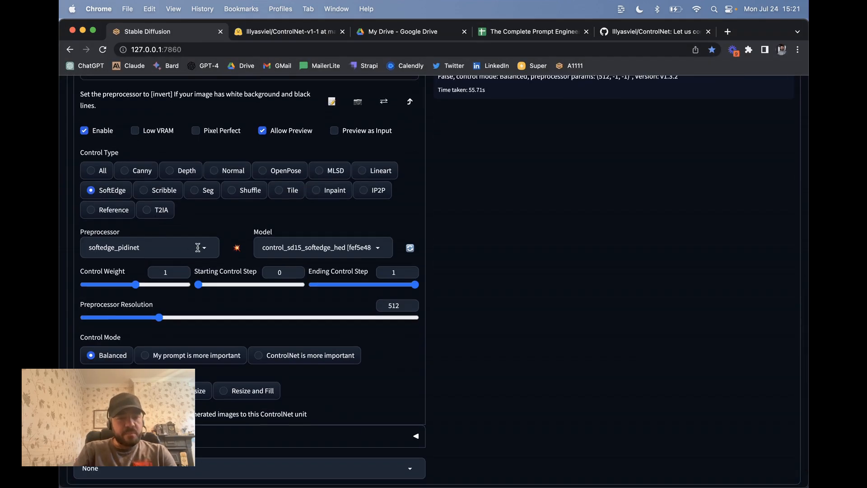
{"action": "left_click", "coordinate": [176, 248]}
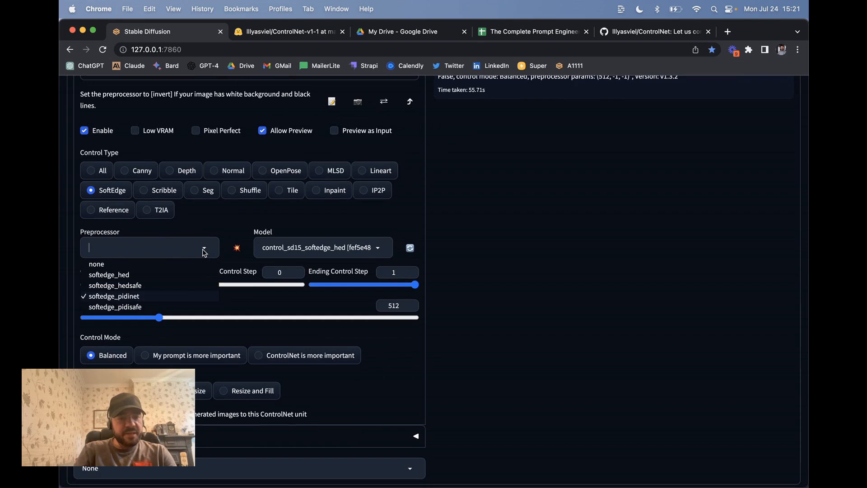
{"action": "left_click", "coordinate": [245, 225]}
{"action": "left_click", "coordinate": [300, 244]}
{"action": "left_click", "coordinate": [323, 225]}
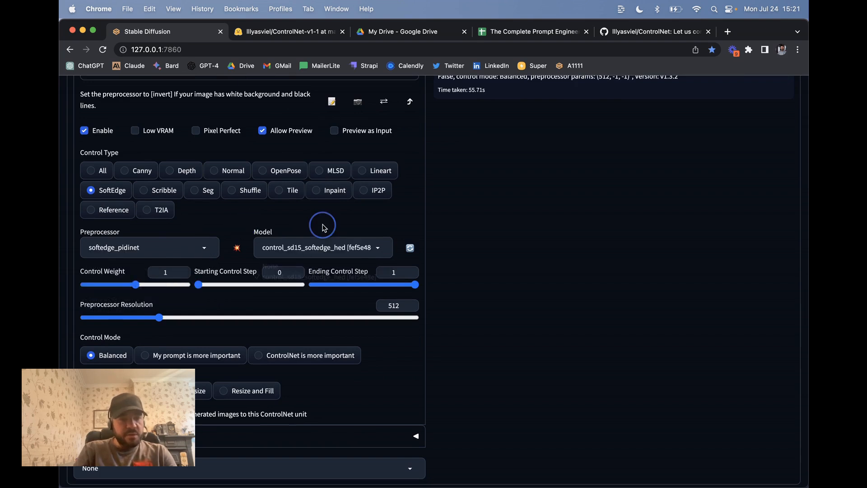
{"action": "scroll", "coordinate": [147, 250], "scroll_direction": "up", "scroll_amount": 9}
{"action": "scroll", "coordinate": [277, 214], "scroll_direction": "down", "scroll_amount": 3}
{"action": "scroll", "coordinate": [278, 213], "scroll_direction": "down", "scroll_amount": 1}
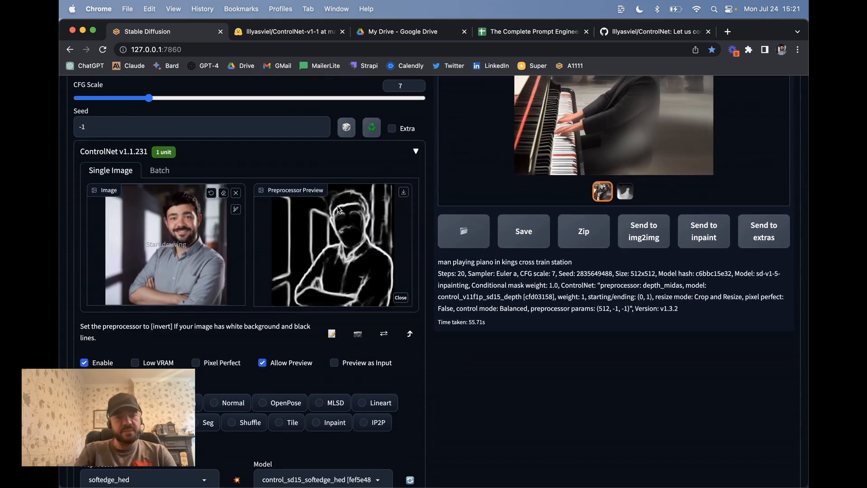
- Replace the prompt with "brad pitt company headshot, business professional" and check it against the soft edge preview
{"action": "scroll", "coordinate": [357, 290], "scroll_direction": "up", "scroll_amount": 12}
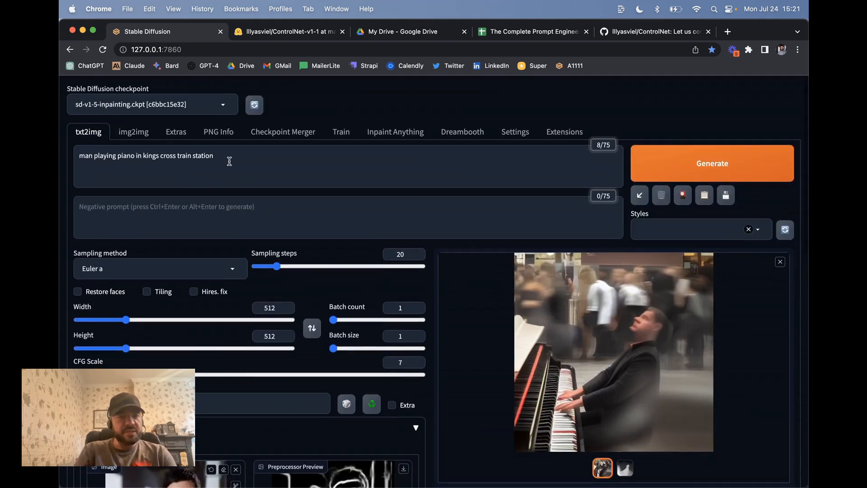
{"action": "left_click_drag", "start_coordinate": [239, 155], "coordinate": [60, 155]}
{"action": "type", "text": "brad b"}
{"action": "type", "text": "itt company headshot, business professional"}
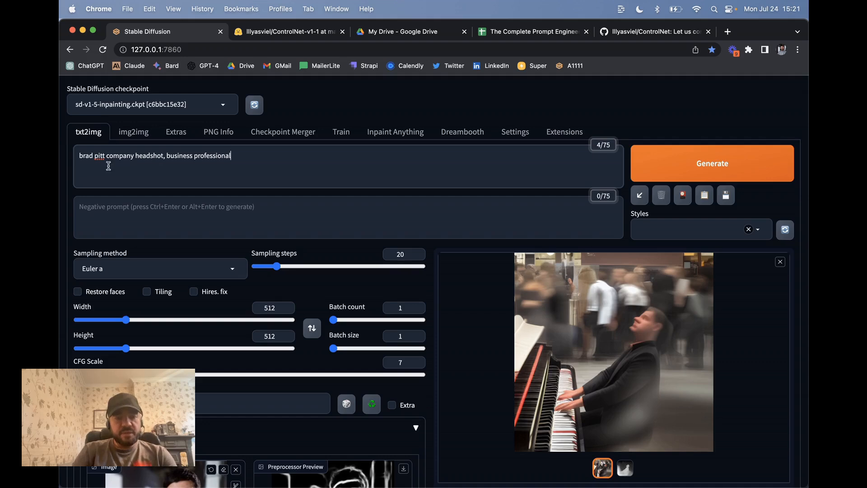
{"action": "scroll", "coordinate": [162, 191], "scroll_direction": "down", "scroll_amount": 10}
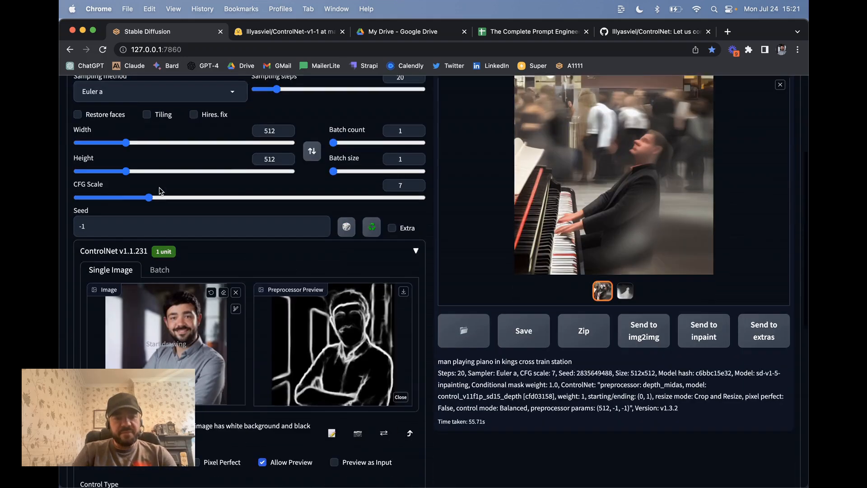
{"action": "scroll", "coordinate": [260, 247], "scroll_direction": "up", "scroll_amount": 2}
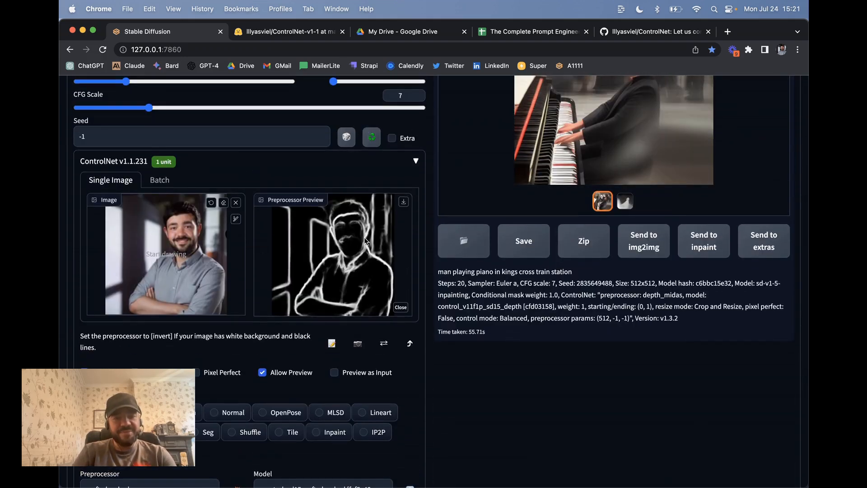
{"action": "scroll", "coordinate": [364, 237], "scroll_direction": "up", "scroll_amount": 8}
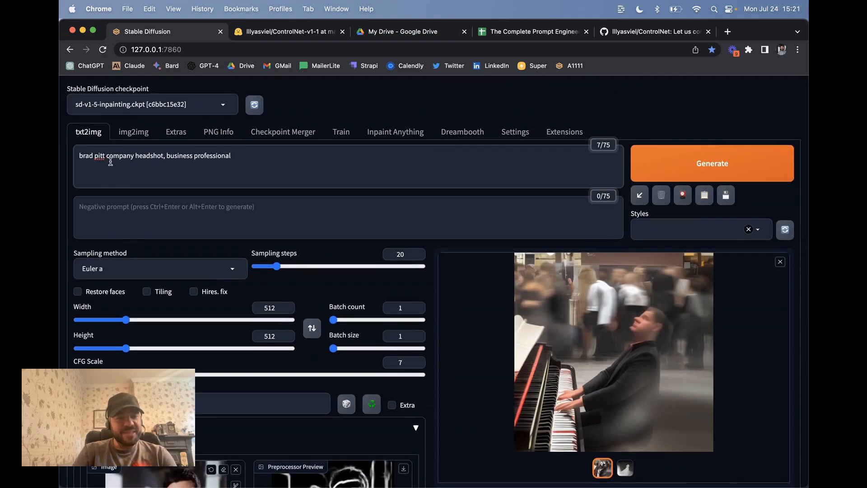
- Change the person in the prompt to "jake gylenhall" and generate the image with the SoftEdge unit
{"action": "left_click", "coordinate": [111, 161]}
{"action": "key", "text": "BackSpace"}
{"action": "key", "text": "BackSpace"}
{"action": "key", "text": "BackSpace"}
{"action": "key", "text": "BackSpace"}
{"action": "key", "text": "BackSpace"}
{"action": "key", "text": "BackSpace"}
{"action": "key", "text": "BackSpace"}
{"action": "key", "text": "BackSpace"}
{"action": "key", "text": "BackSpace"}
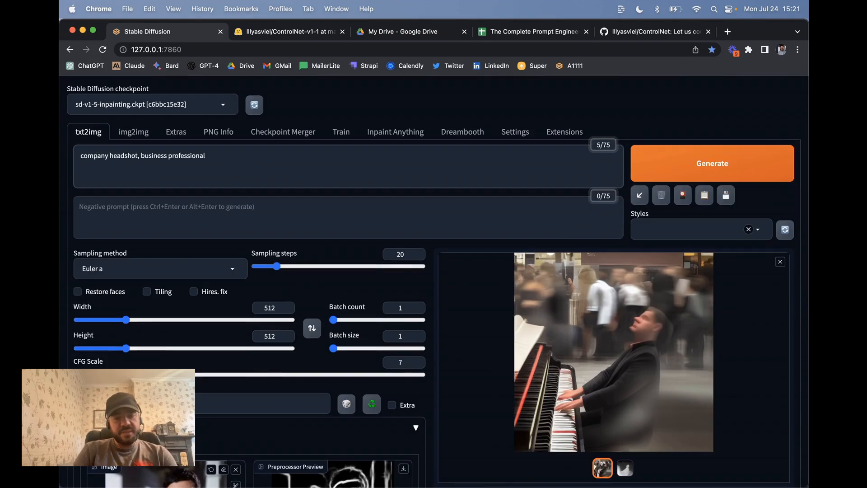
{"action": "type", "text": "jake gyn"}
{"action": "key", "text": "BackSpace"}
{"action": "type", "text": "lenhall"}
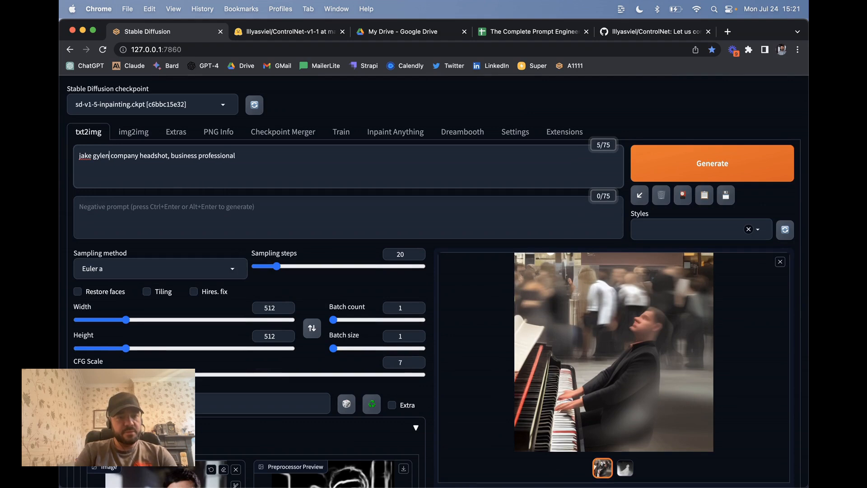
{"action": "left_click", "coordinate": [653, 158]}
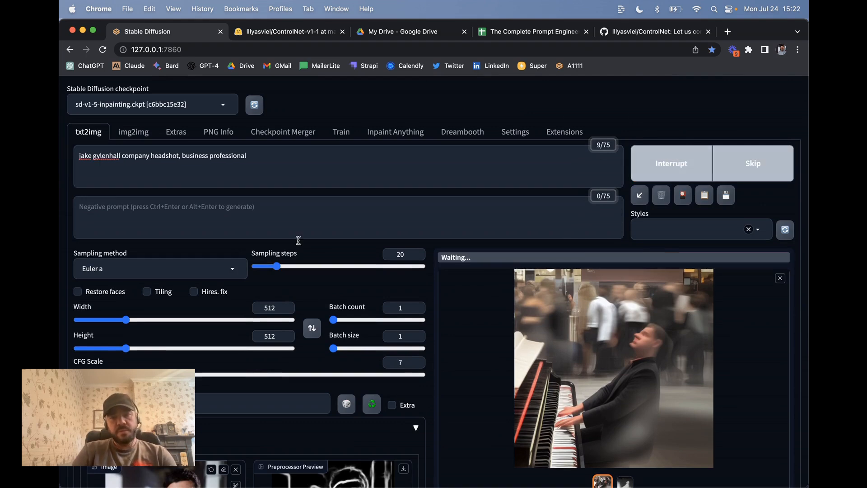
- Examine the headshot's soft edge preview next to its source picture while the image generates
{"action": "scroll", "coordinate": [287, 245], "scroll_direction": "down", "scroll_amount": 4}
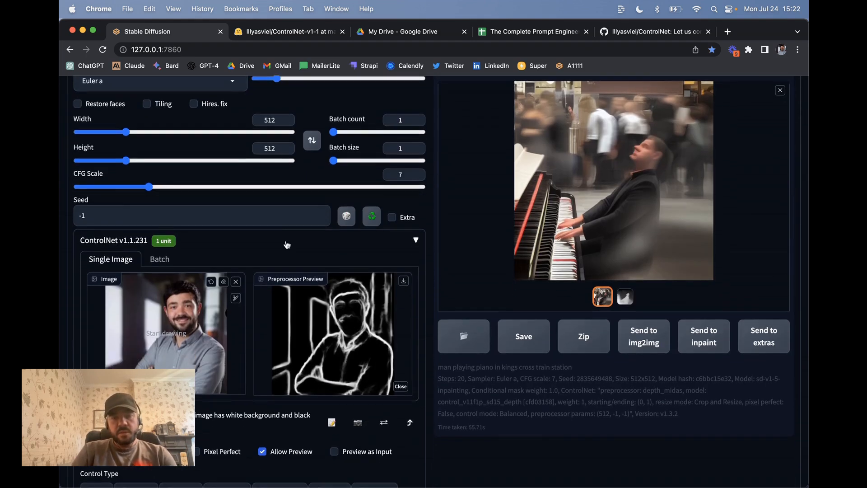
{"action": "scroll", "coordinate": [287, 244], "scroll_direction": "up", "scroll_amount": 1}
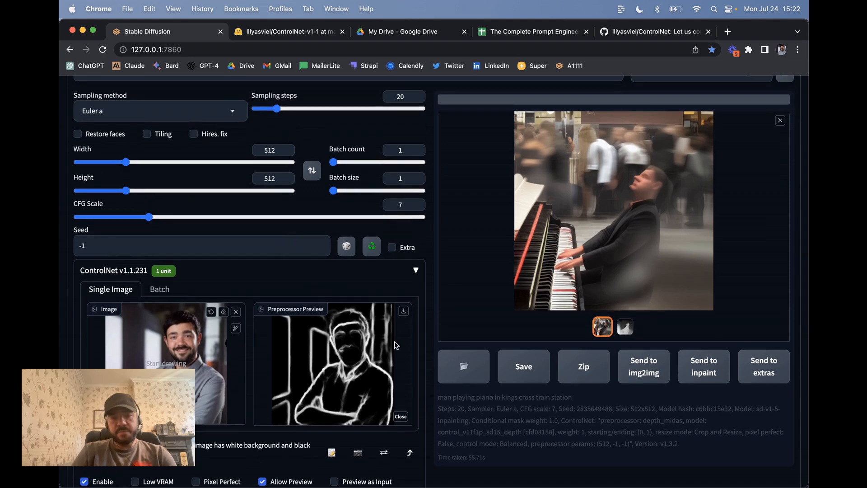
{"action": "scroll", "coordinate": [333, 350], "scroll_direction": "down", "scroll_amount": 3}
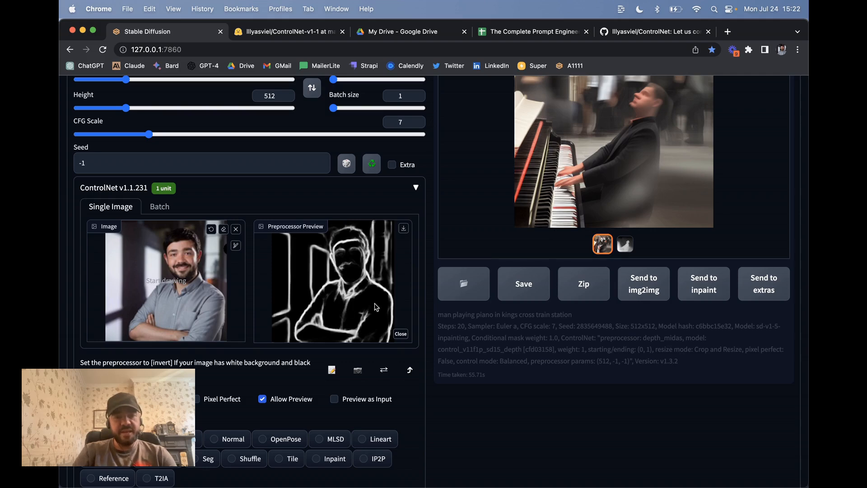
{"action": "scroll", "coordinate": [360, 307], "scroll_direction": "down", "scroll_amount": 3}
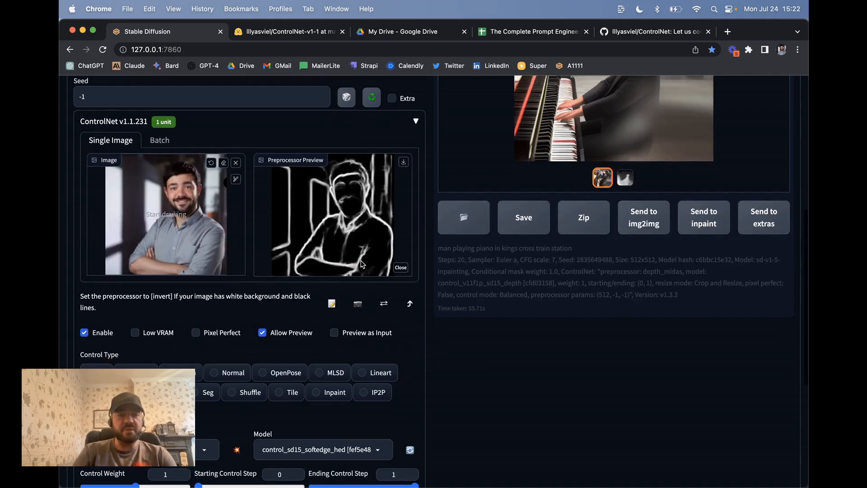
{"action": "scroll", "coordinate": [335, 225], "scroll_direction": "up", "scroll_amount": 10}
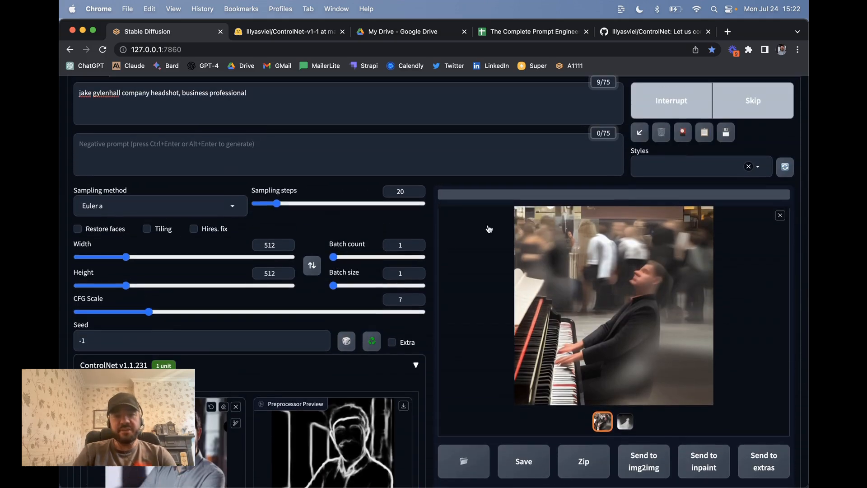
{"action": "scroll", "coordinate": [346, 283], "scroll_direction": "down", "scroll_amount": 2}
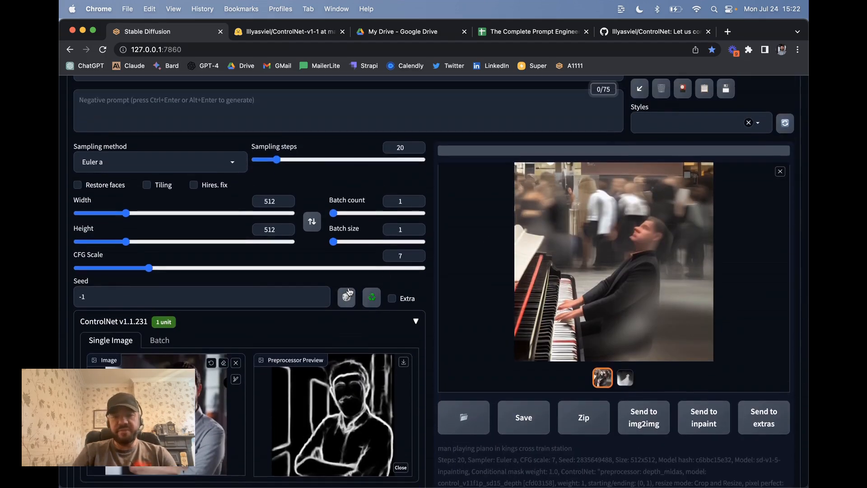
- Set the ControlNet control type to Canny and run the preprocessor preview on the headshot
{"action": "scroll", "coordinate": [350, 291], "scroll_direction": "down", "scroll_amount": 15}
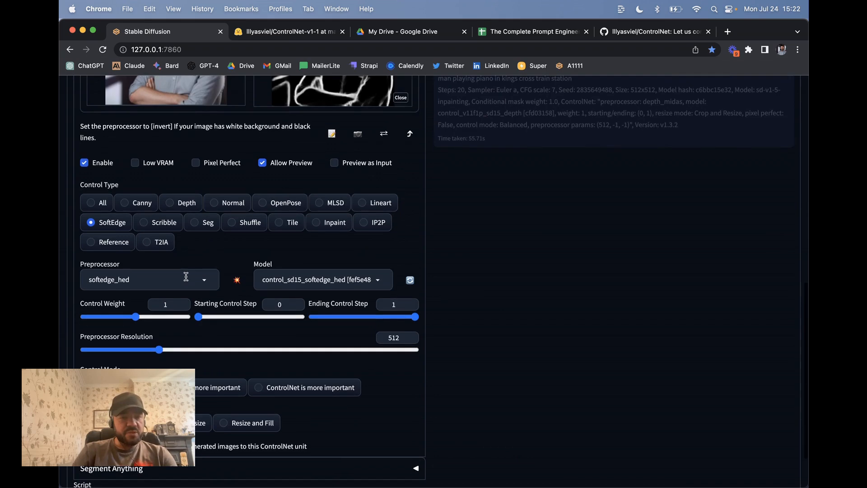
{"action": "left_click", "coordinate": [139, 202]}
{"action": "left_click", "coordinate": [238, 281]}
{"action": "scroll", "coordinate": [381, 275], "scroll_direction": "up", "scroll_amount": 6}
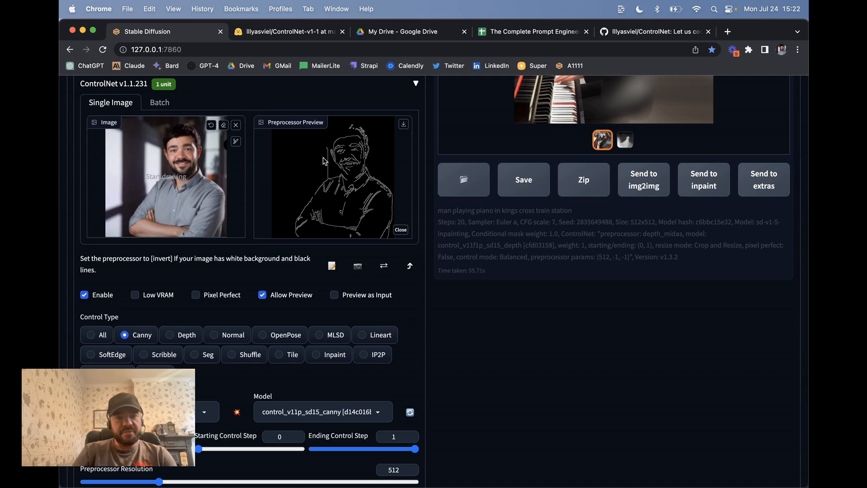
{"action": "scroll", "coordinate": [357, 182], "scroll_direction": "up", "scroll_amount": 1}
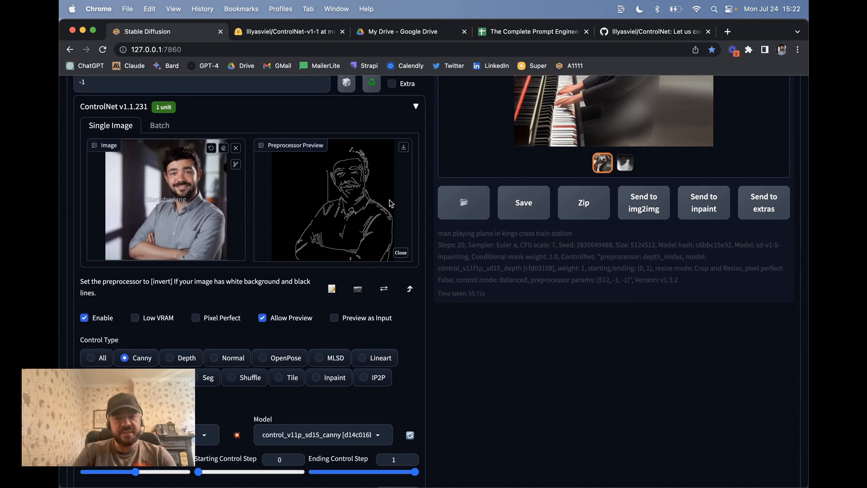
- Compare the generated company headshot with the source picture, the Canny edge preview and the prompt
{"action": "scroll", "coordinate": [392, 203], "scroll_direction": "up", "scroll_amount": 5}
{"action": "scroll", "coordinate": [391, 204], "scroll_direction": "up", "scroll_amount": 2}
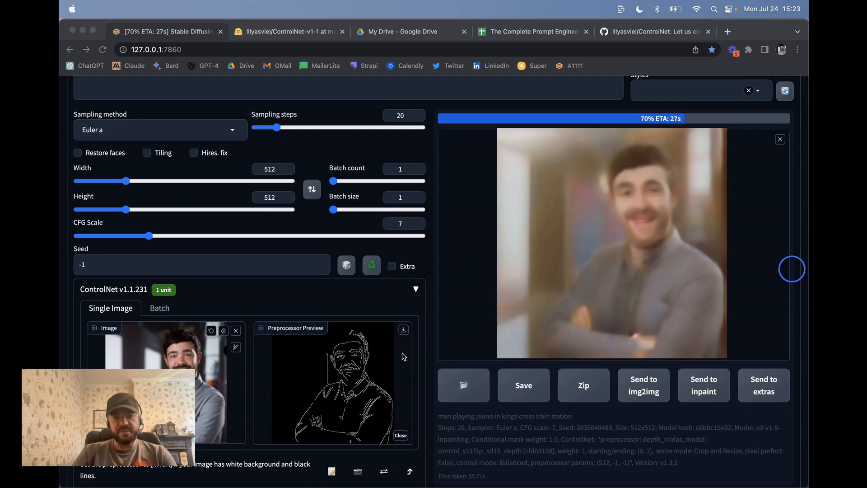
{"action": "scroll", "coordinate": [452, 316], "scroll_direction": "down", "scroll_amount": 4}
{"action": "scroll", "coordinate": [430, 343], "scroll_direction": "up", "scroll_amount": 4}
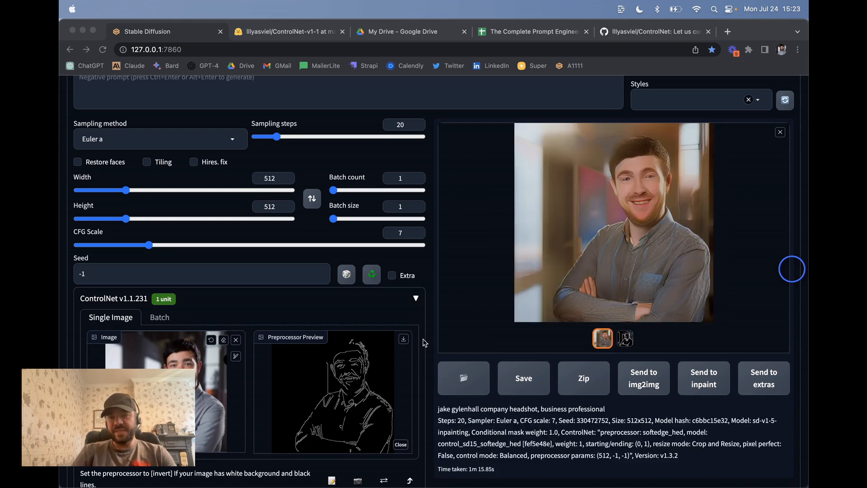
{"action": "scroll", "coordinate": [438, 333], "scroll_direction": "down", "scroll_amount": 4}
{"action": "scroll", "coordinate": [416, 320], "scroll_direction": "up", "scroll_amount": 6}
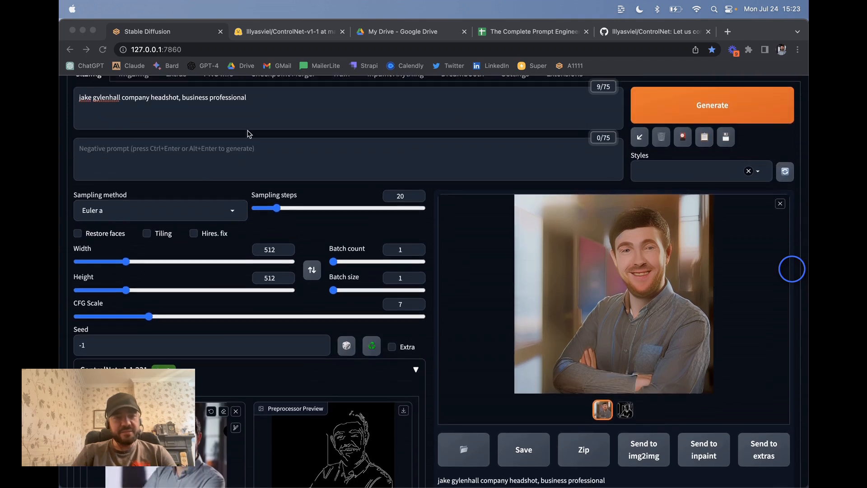
{"action": "scroll", "coordinate": [364, 251], "scroll_direction": "down", "scroll_amount": 3}
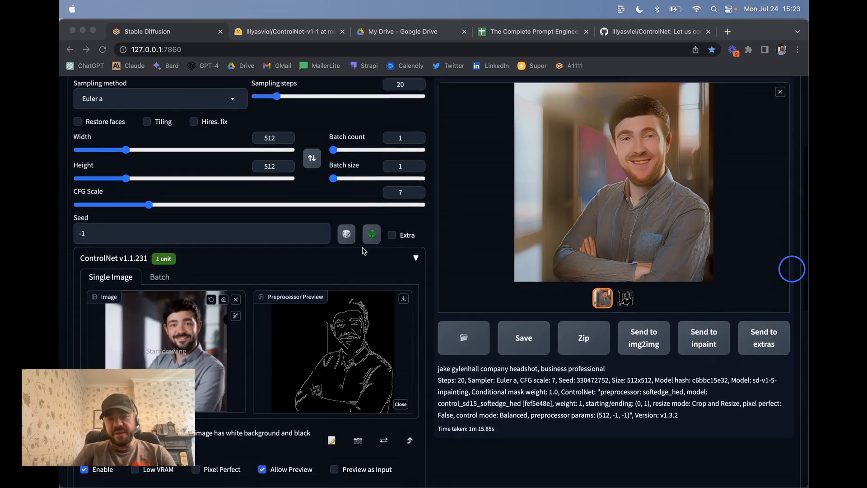
{"action": "scroll", "coordinate": [651, 229], "scroll_direction": "up", "scroll_amount": 2}
{"action": "scroll", "coordinate": [616, 316], "scroll_direction": "down", "scroll_amount": 4}
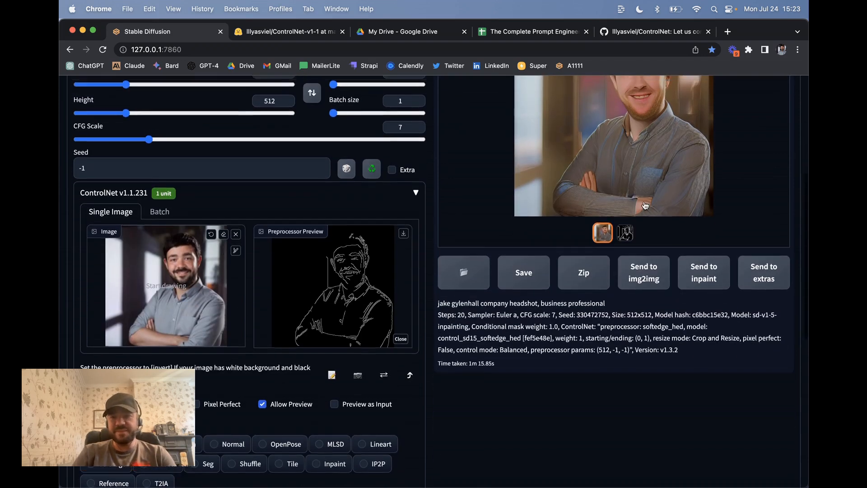
{"action": "scroll", "coordinate": [640, 204], "scroll_direction": "up", "scroll_amount": 2}
{"action": "scroll", "coordinate": [647, 130], "scroll_direction": "down", "scroll_amount": 3}
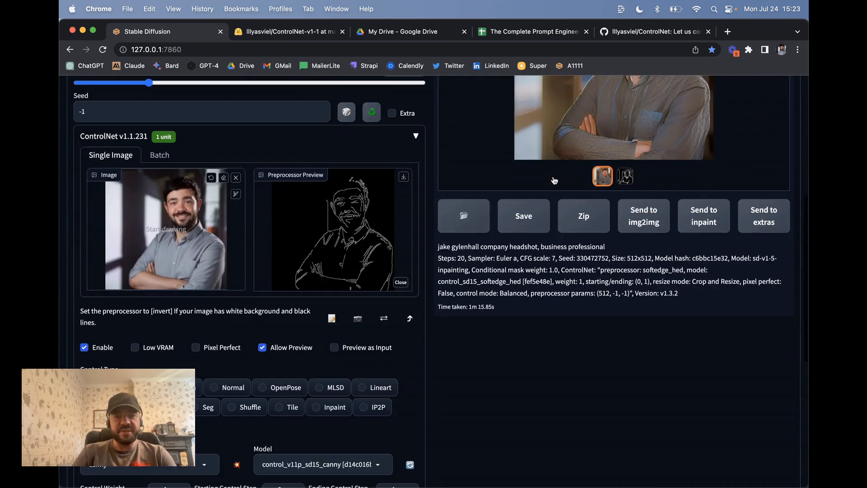
{"action": "scroll", "coordinate": [438, 203], "scroll_direction": "up", "scroll_amount": 3}
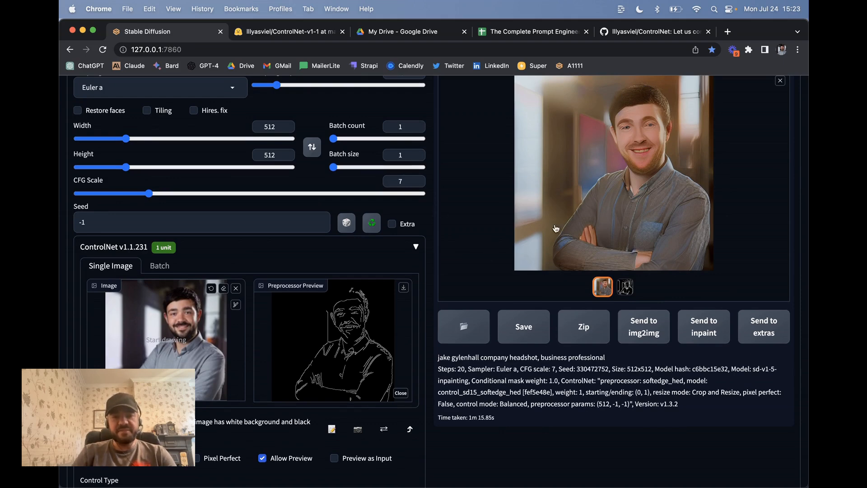
- Set the ControlNet control type to Normal and run the normal_bae preprocessor preview on the headshot
{"action": "scroll", "coordinate": [336, 347], "scroll_direction": "down", "scroll_amount": 3}
{"action": "scroll", "coordinate": [336, 346], "scroll_direction": "down", "scroll_amount": 1}
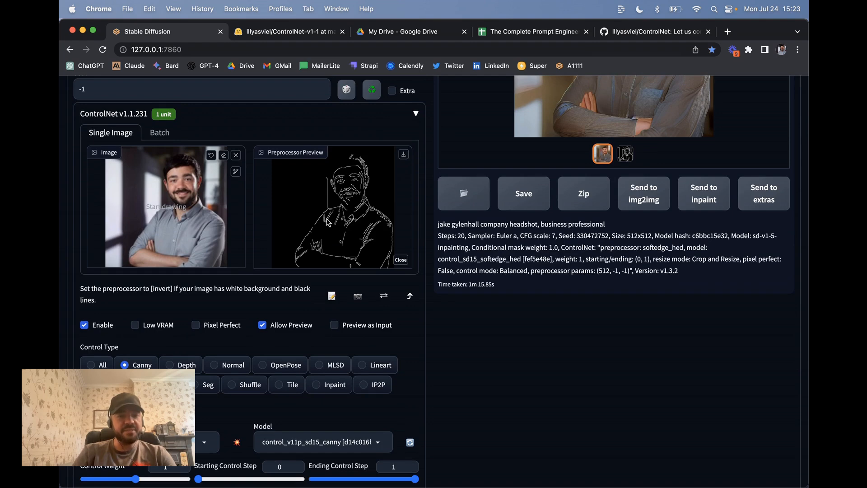
{"action": "scroll", "coordinate": [347, 208], "scroll_direction": "down", "scroll_amount": 7}
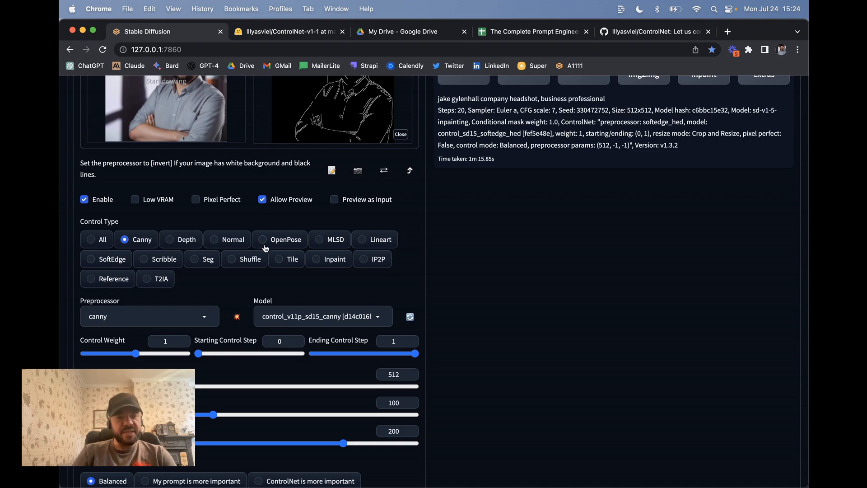
{"action": "scroll", "coordinate": [238, 245], "scroll_direction": "up", "scroll_amount": 5}
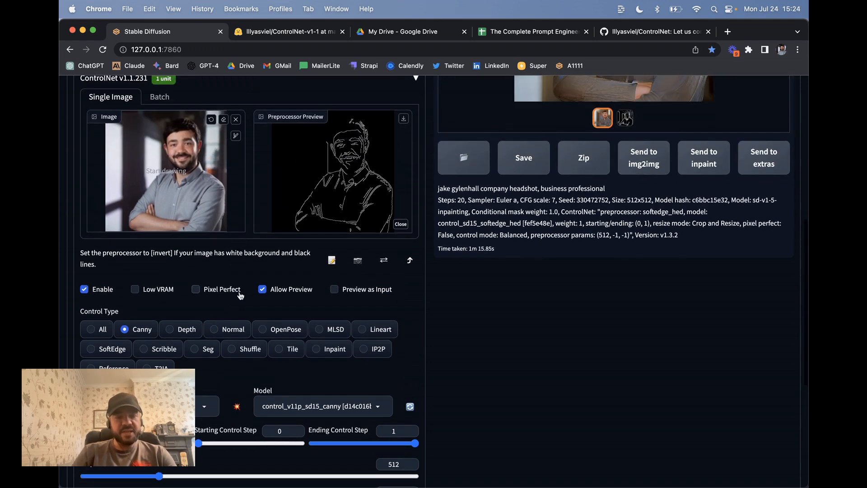
{"action": "left_click", "coordinate": [233, 329]}
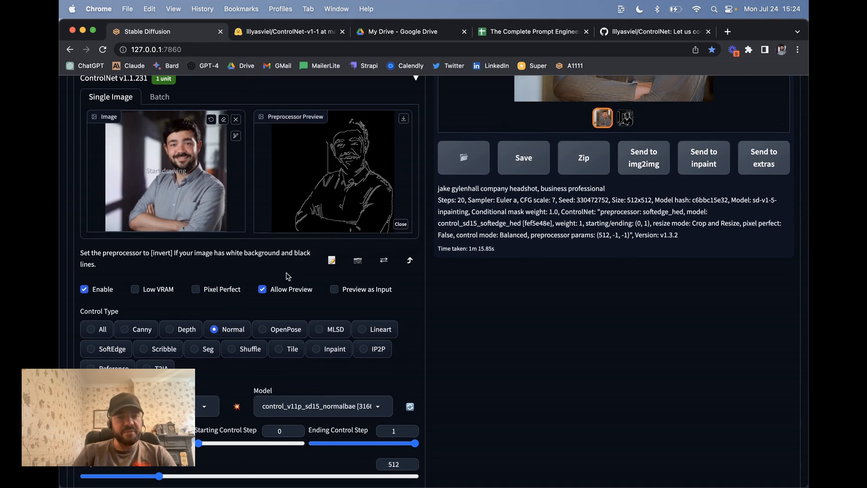
{"action": "scroll", "coordinate": [303, 292], "scroll_direction": "down", "scroll_amount": 4}
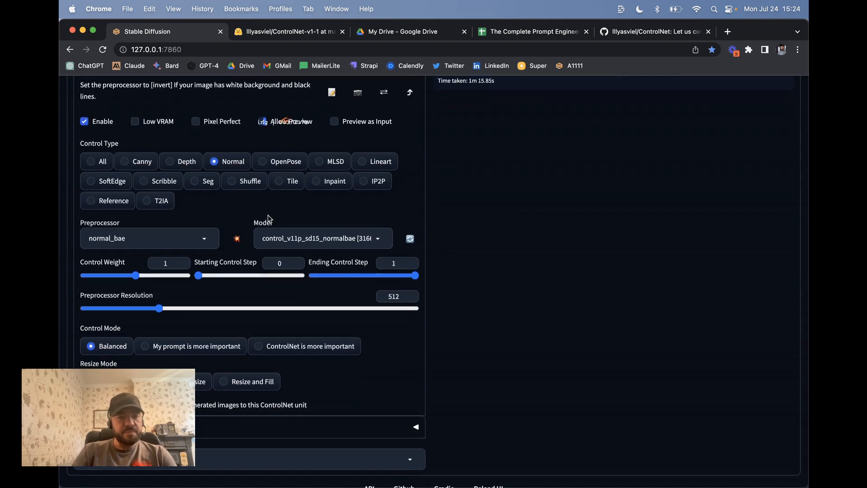
{"action": "scroll", "coordinate": [267, 222], "scroll_direction": "up", "scroll_amount": 3}
{"action": "scroll", "coordinate": [268, 217], "scroll_direction": "up", "scroll_amount": 2}
{"action": "scroll", "coordinate": [267, 217], "scroll_direction": "down", "scroll_amount": 2}
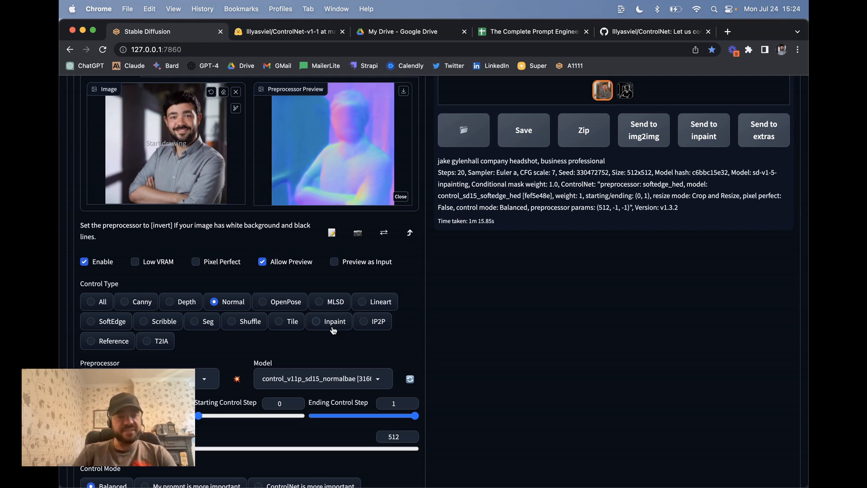
- Set the ControlNet control type to Seg and run the seg_ofade20k preprocessor preview on the headshot
{"action": "left_click", "coordinate": [205, 323]}
{"action": "scroll", "coordinate": [244, 312], "scroll_direction": "down", "scroll_amount": 3}
{"action": "left_click", "coordinate": [237, 297]}
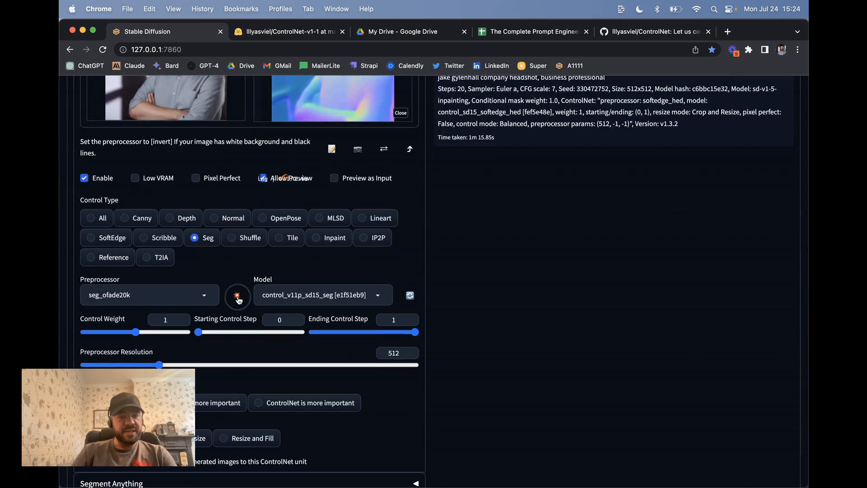
{"action": "scroll", "coordinate": [267, 271], "scroll_direction": "up", "scroll_amount": 2}
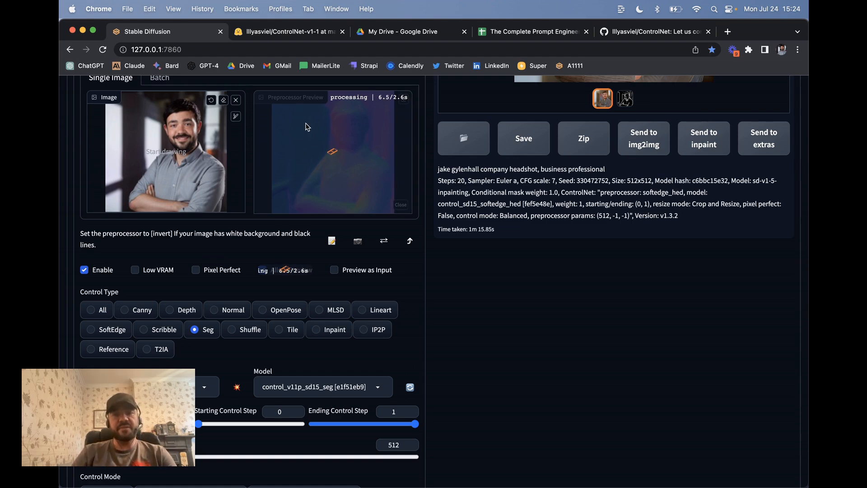
{"action": "scroll", "coordinate": [317, 201], "scroll_direction": "down", "scroll_amount": 2}
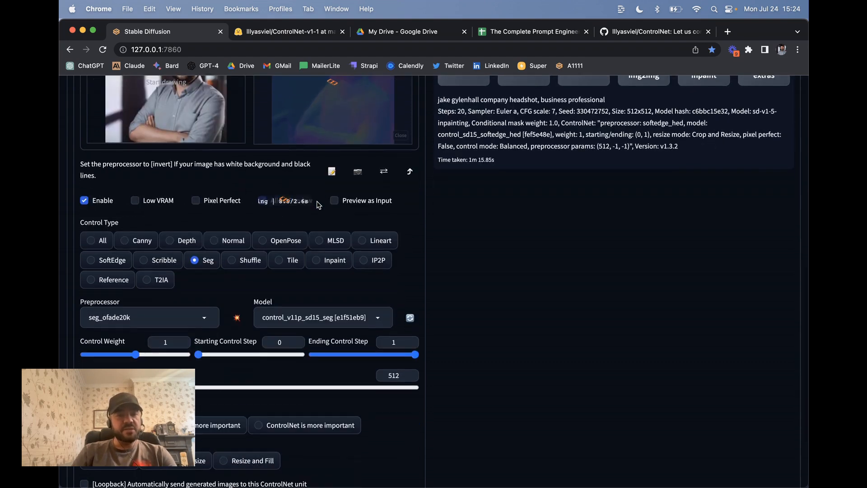
{"action": "scroll", "coordinate": [345, 174], "scroll_direction": "up", "scroll_amount": 2}
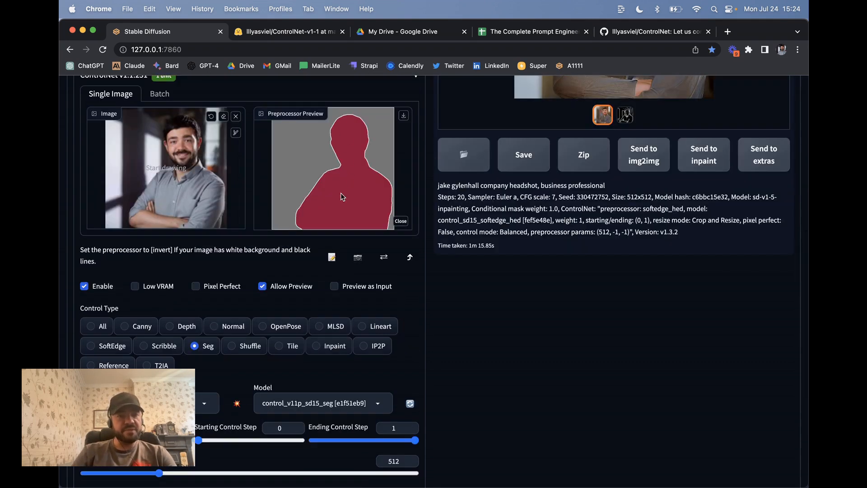
- Review the Seg unit's control weight, control steps, preprocessor resolution, control mode and resize mode, along with its segmentation preview
{"action": "scroll", "coordinate": [268, 285], "scroll_direction": "down", "scroll_amount": 5}
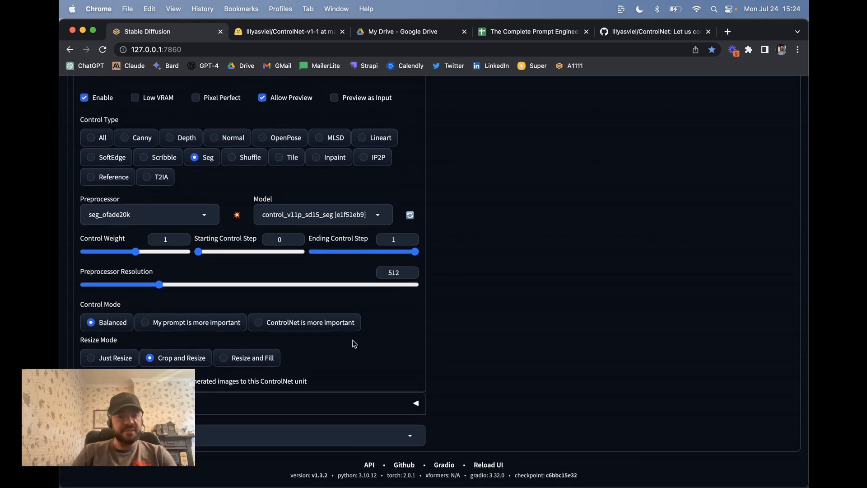
{"action": "scroll", "coordinate": [354, 344], "scroll_direction": "up", "scroll_amount": 2}
{"action": "scroll", "coordinate": [354, 344], "scroll_direction": "down", "scroll_amount": 2}
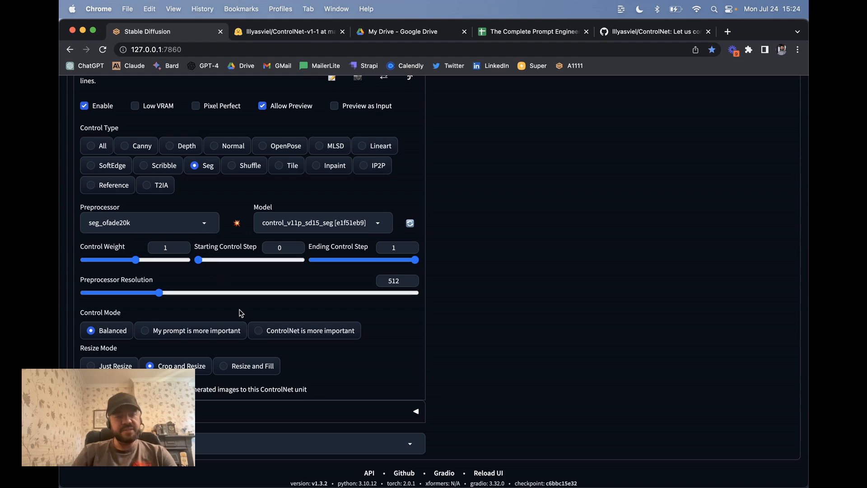
{"action": "scroll", "coordinate": [240, 312], "scroll_direction": "up", "scroll_amount": 4}
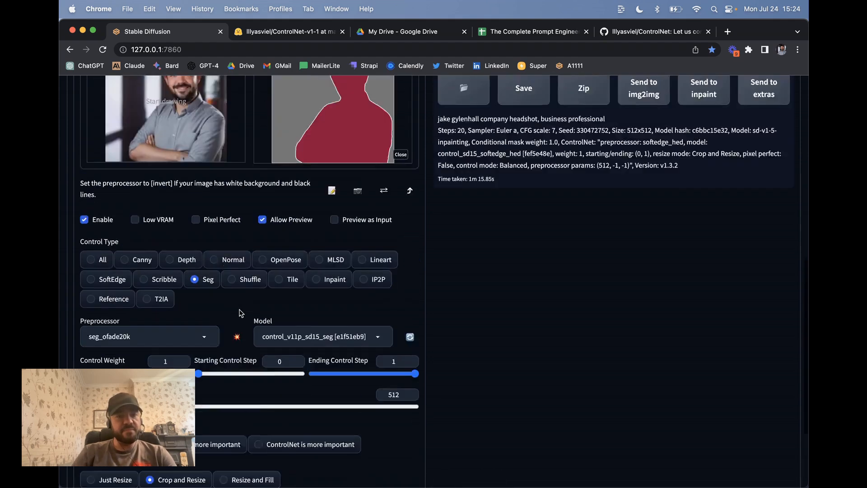
{"action": "scroll", "coordinate": [239, 311], "scroll_direction": "down", "scroll_amount": 4}
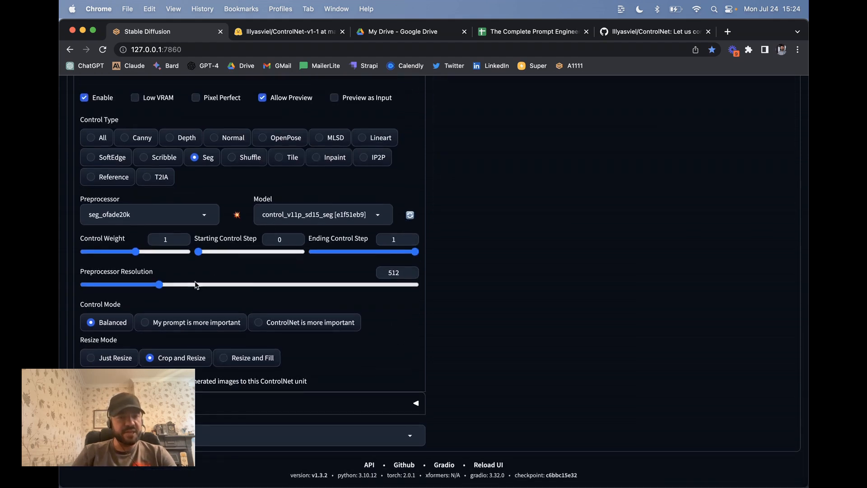
{"action": "scroll", "coordinate": [192, 293], "scroll_direction": "up", "scroll_amount": 1}
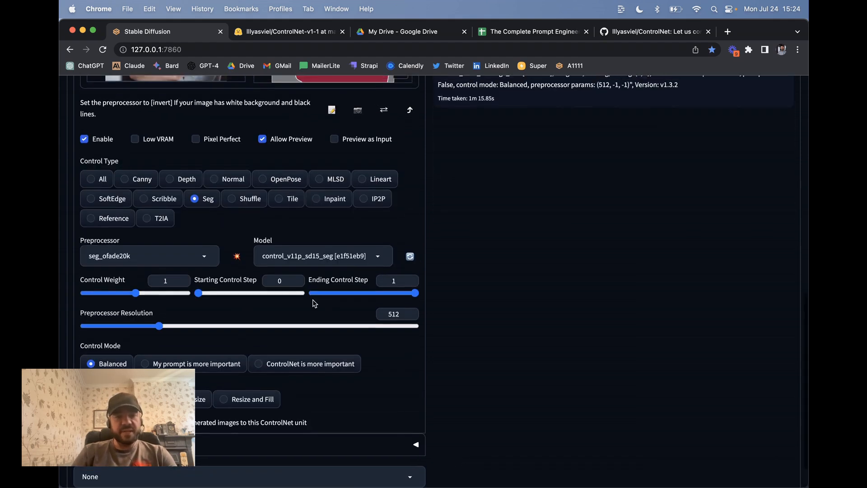
{"action": "scroll", "coordinate": [315, 304], "scroll_direction": "up", "scroll_amount": 2}
{"action": "scroll", "coordinate": [497, 199], "scroll_direction": "up", "scroll_amount": 4}
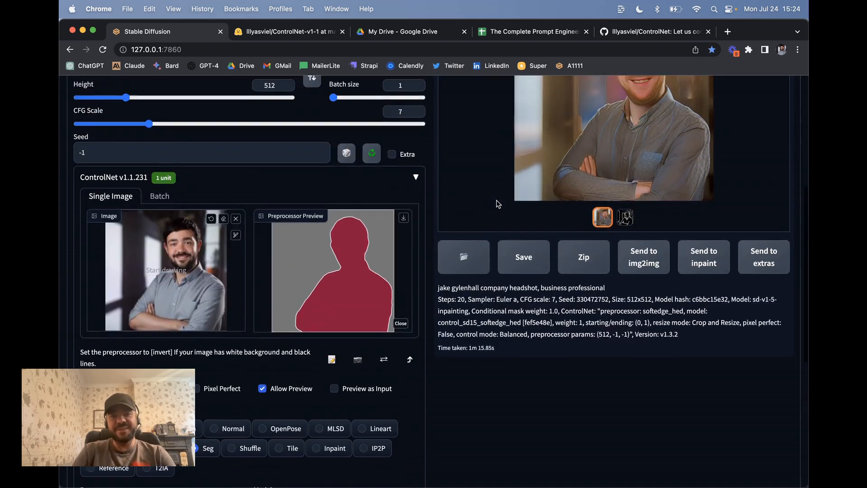
- View the soft edge map in the output gallery, return to the generated headshot and check it against the prompt
{"action": "left_click", "coordinate": [628, 265]}
{"action": "scroll", "coordinate": [627, 262], "scroll_direction": "up", "scroll_amount": 1}
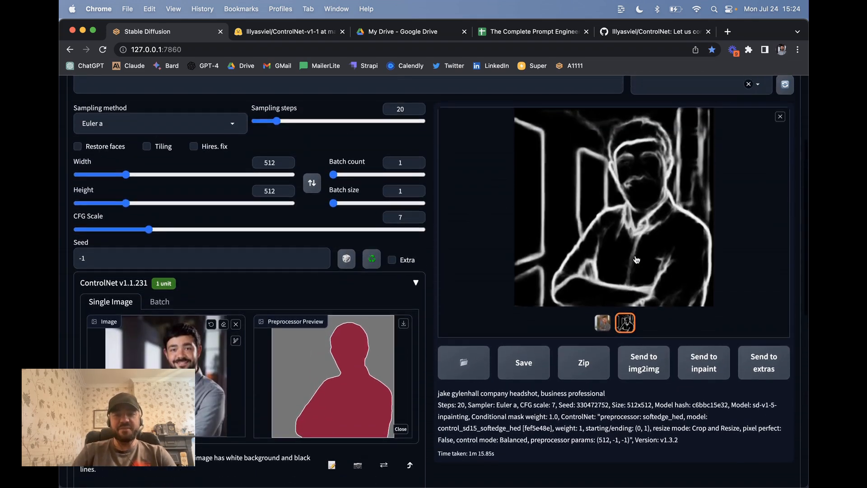
{"action": "scroll", "coordinate": [597, 252], "scroll_direction": "down", "scroll_amount": 1}
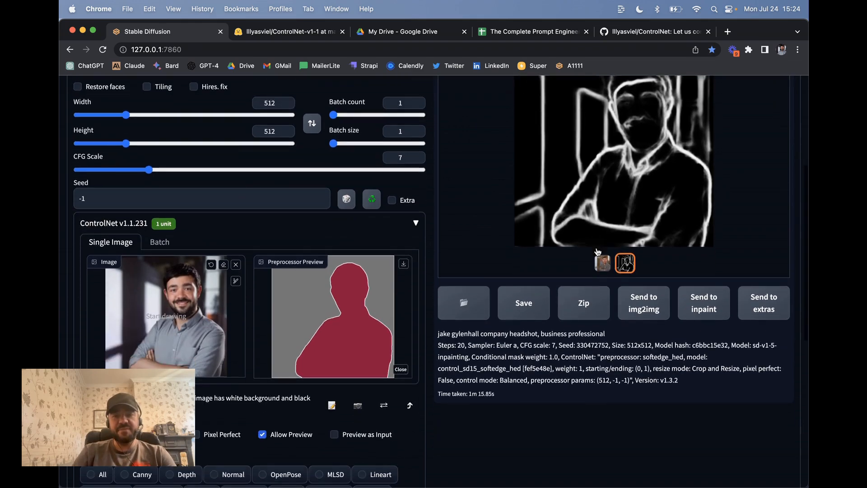
{"action": "left_click", "coordinate": [601, 276]}
{"action": "scroll", "coordinate": [560, 213], "scroll_direction": "up", "scroll_amount": 2}
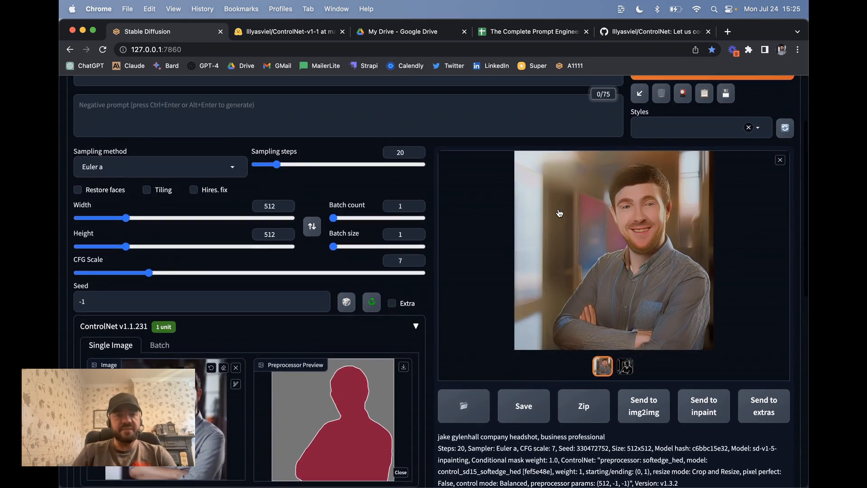
{"action": "scroll", "coordinate": [504, 260], "scroll_direction": "up", "scroll_amount": 3}
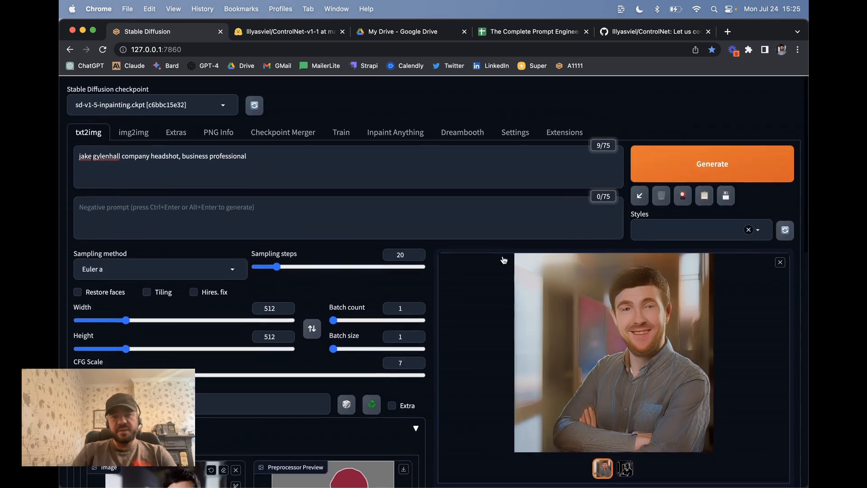